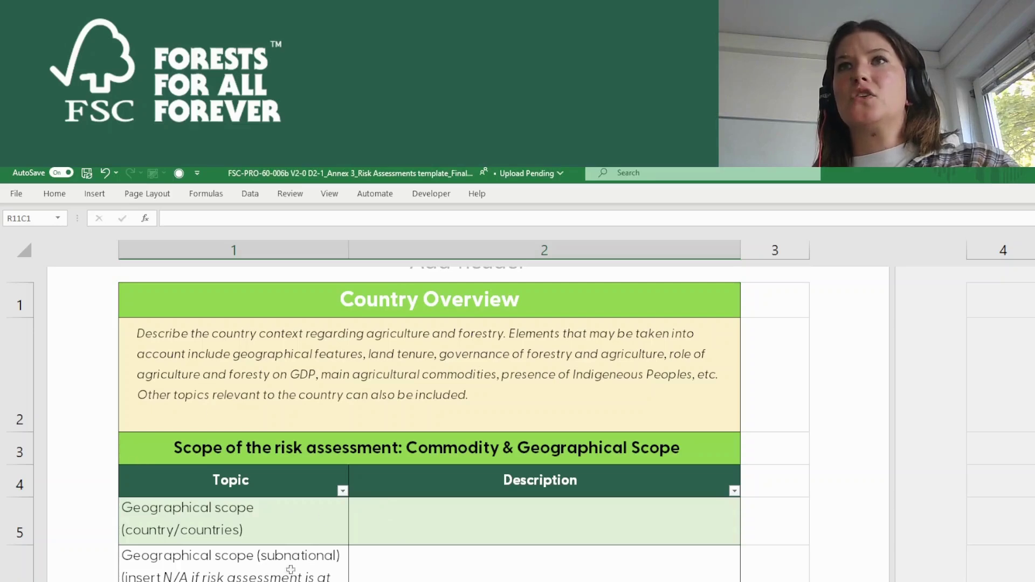
Look through the blank Country Overview sheet, from its instructions and scope table down to the Short Summary and Full Description sections
scroll(291, 570, down, 2)
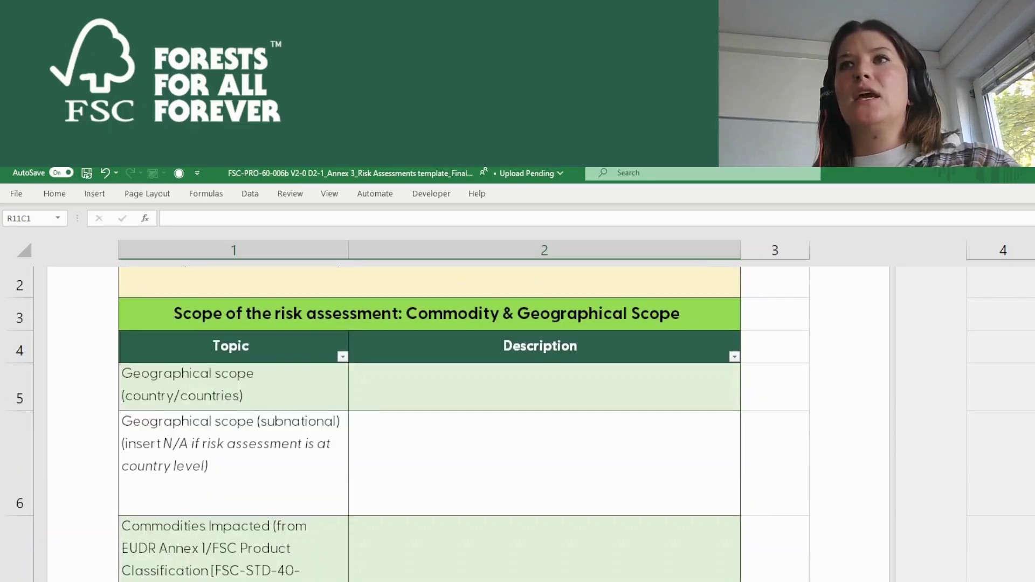
scroll(221, 545, down, 1)
scroll(25, 264, down, 3)
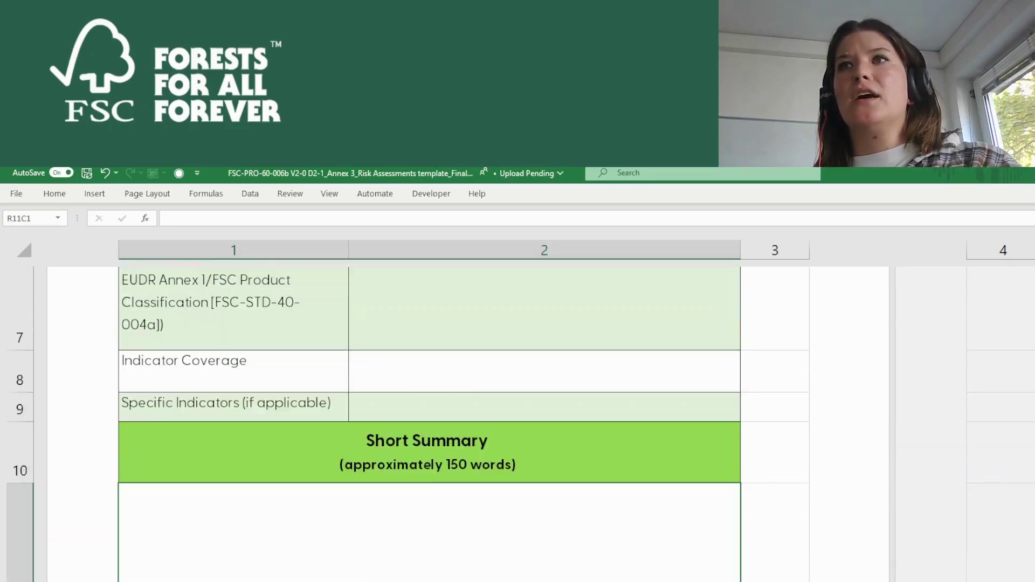
scroll(429, 420, down, 1)
scroll(227, 515, down, 2)
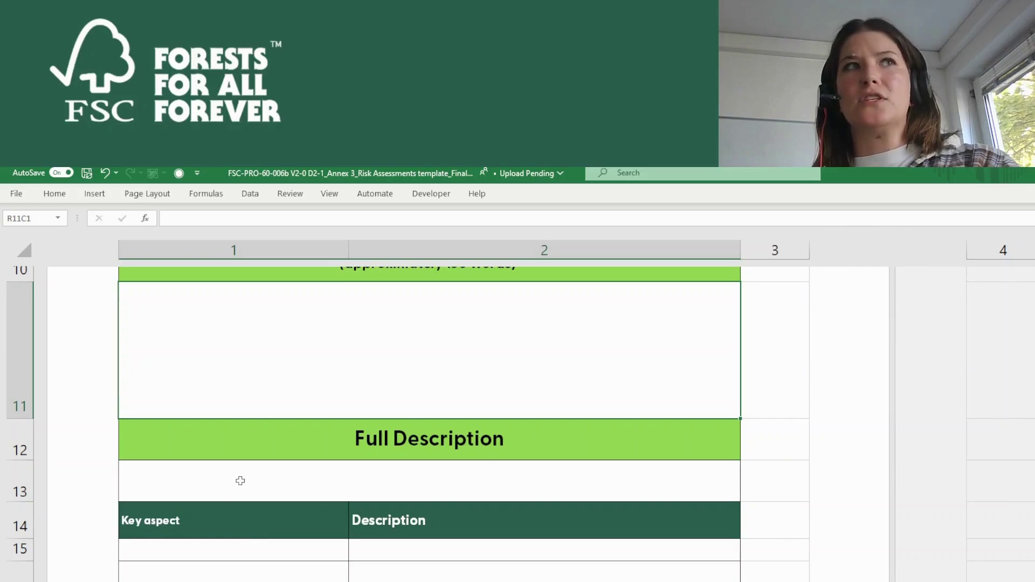
scroll(125, 413, up, 10)
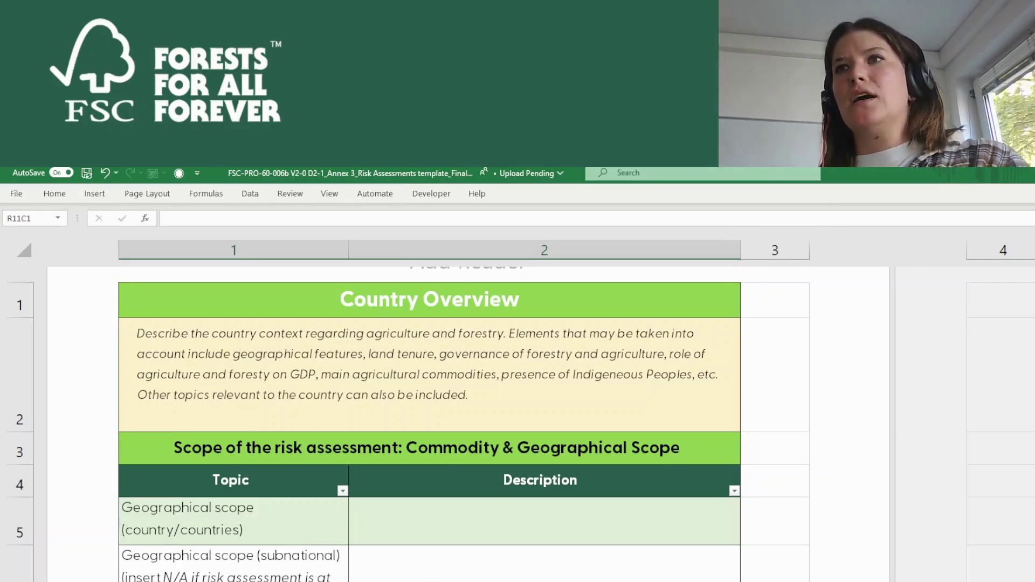
Open the Supply chain transparency and traceability sheet and examine its guidance text and the blank description cell below
key(ctrl+Page_Down)
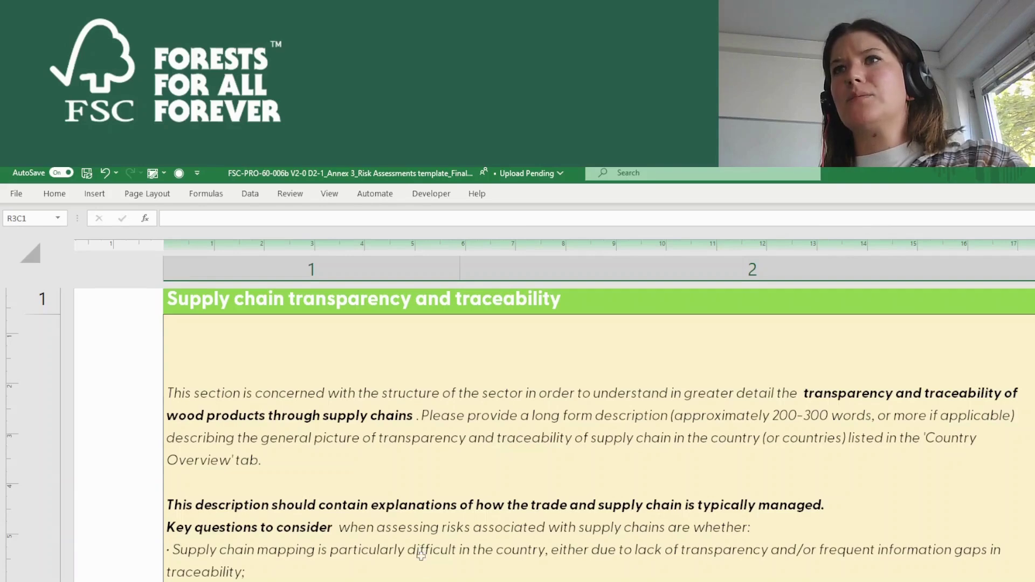
scroll(598, 431, down, 3)
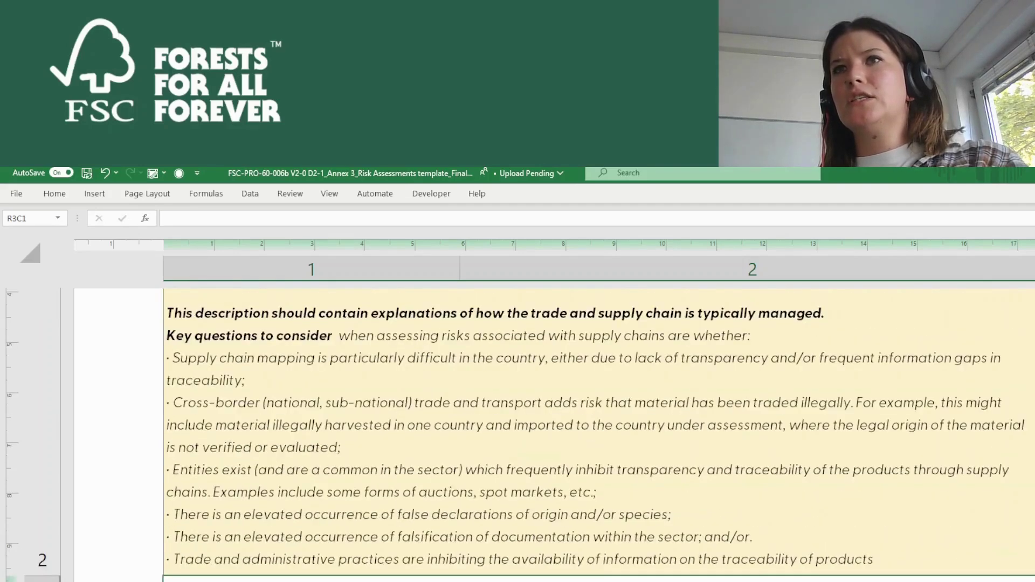
key(F2)
scroll(216, 320, up, 2)
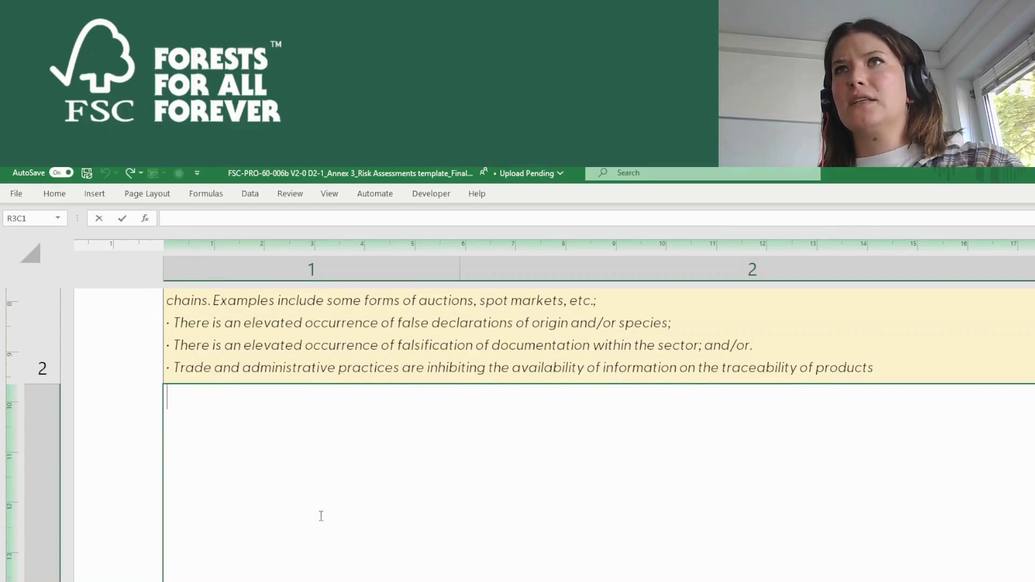
scroll(321, 485, up, 2)
scroll(321, 482, up, 2)
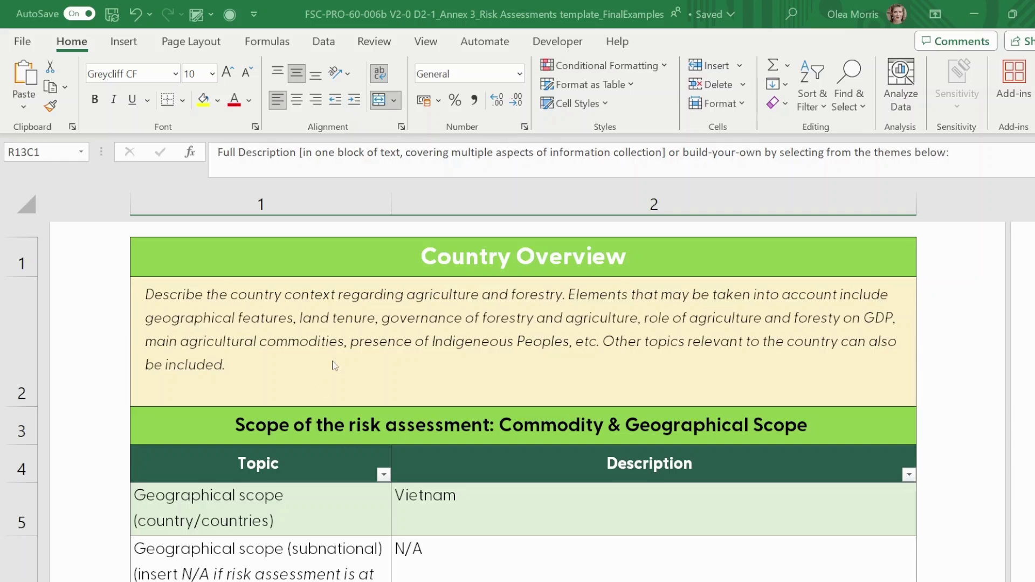
In the FinalExamples workbook, examine the example country and subnational geographical scope entries in the Country Overview table
scroll(353, 360, down, 1)
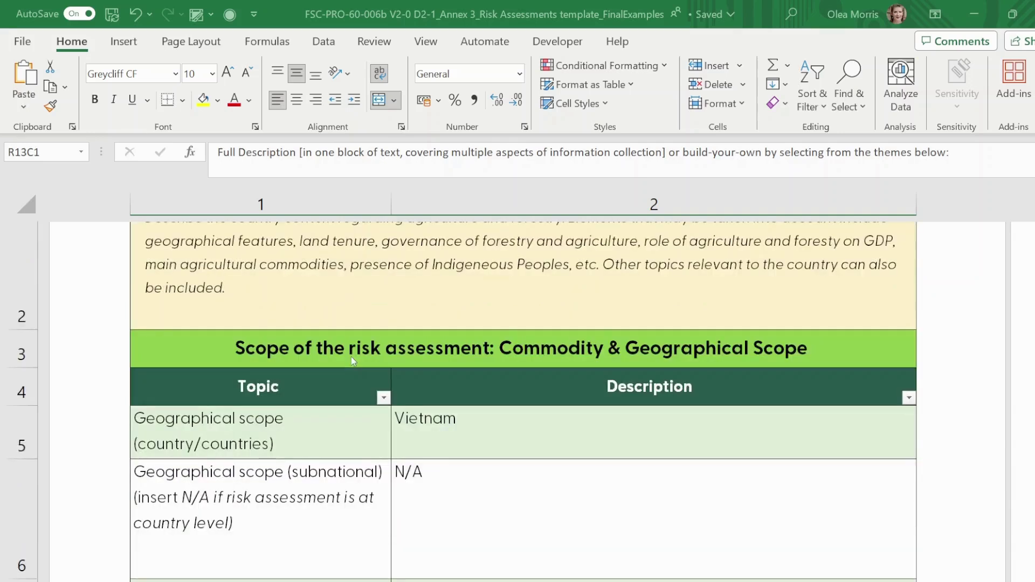
click(285, 445)
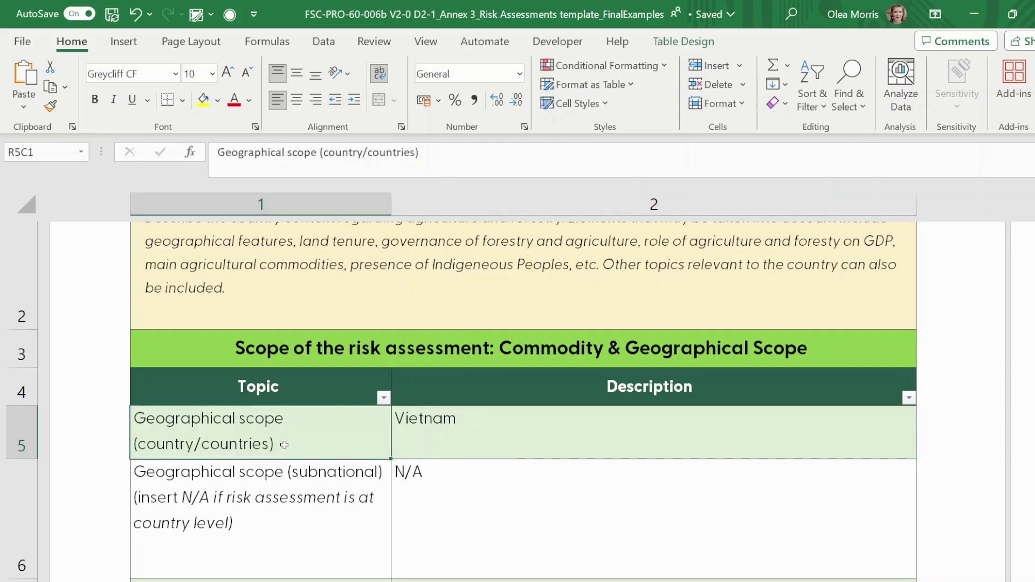
click(459, 445)
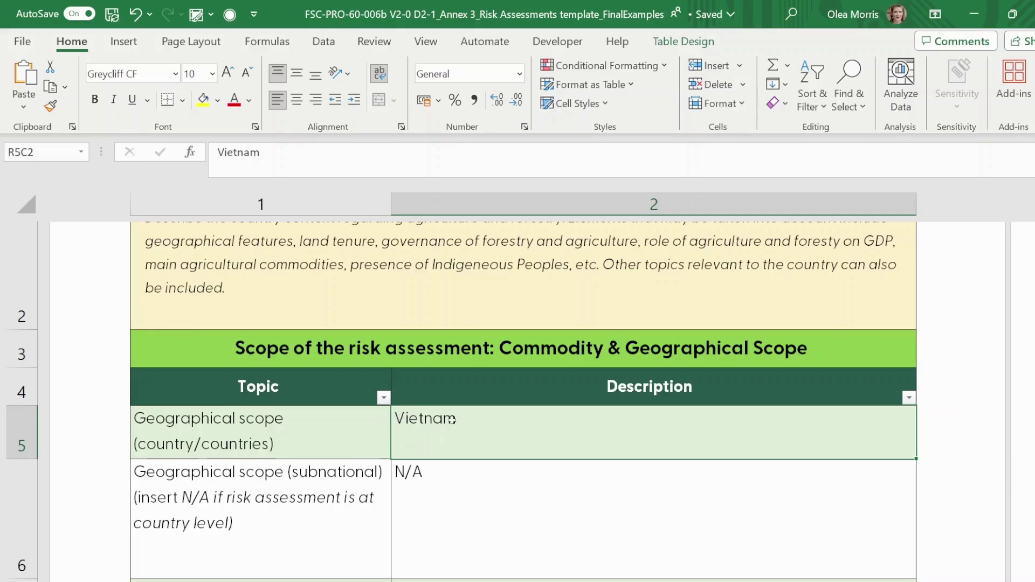
scroll(452, 419, down, 1)
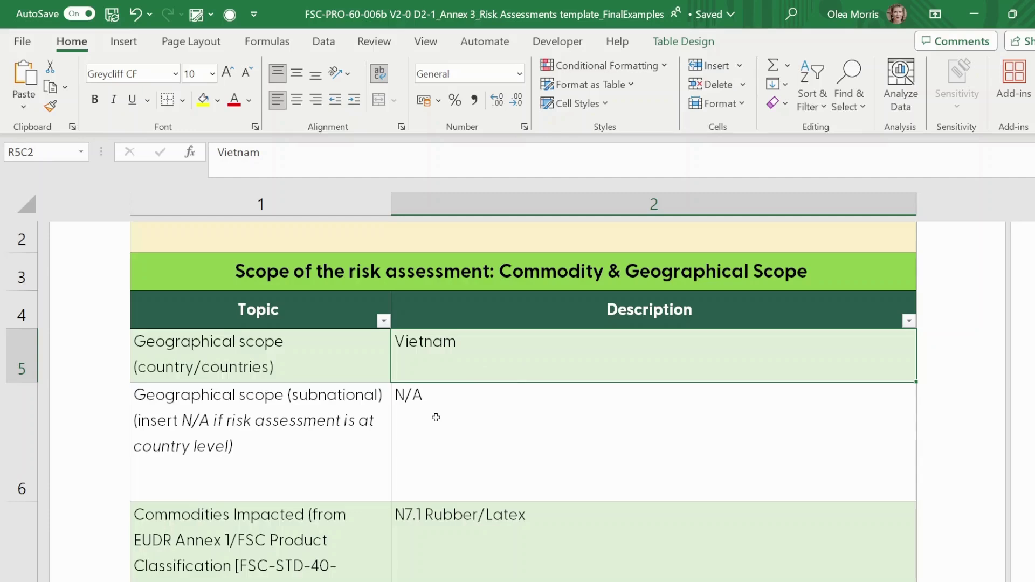
click(453, 403)
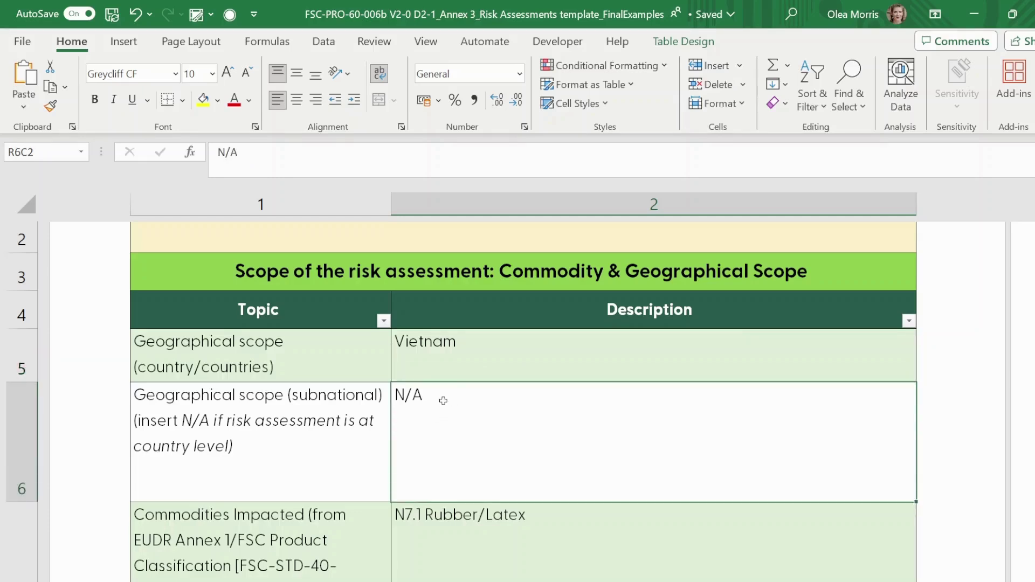
click(468, 352)
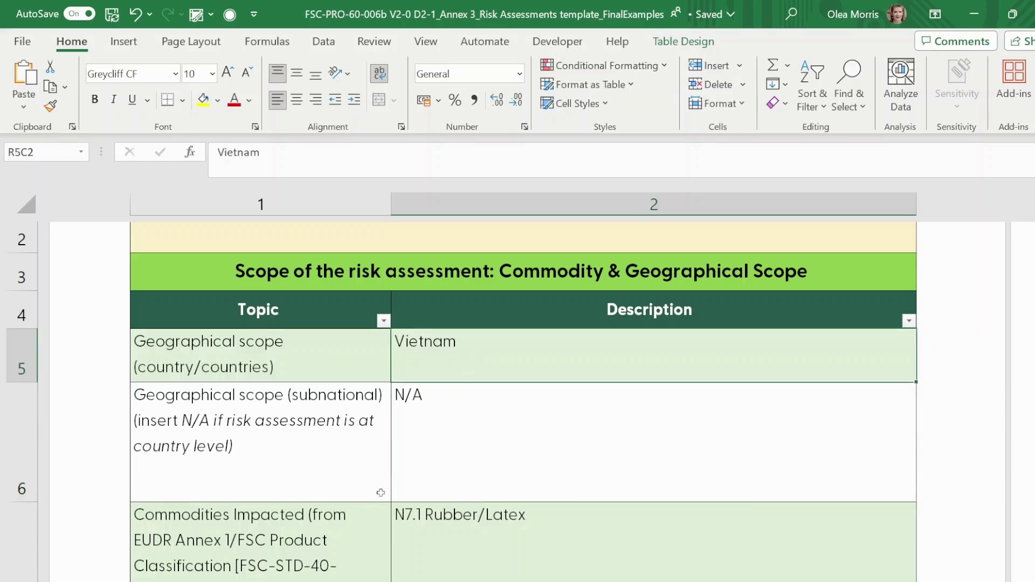
click(483, 423)
scroll(483, 423, down, 1)
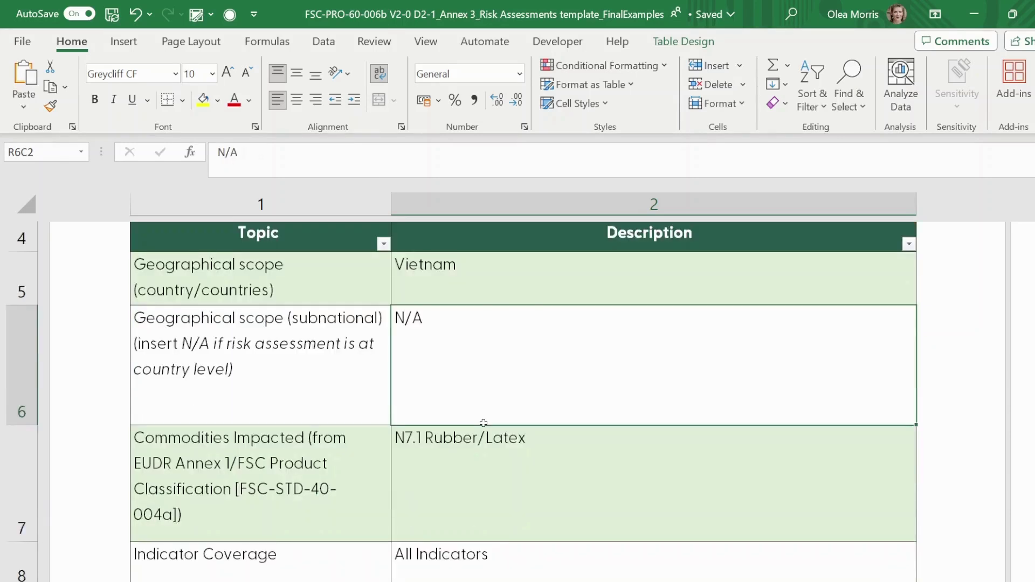
Compare the country entry with the Commodities Impacted entry in the example scope table
scroll(483, 423, down, 1)
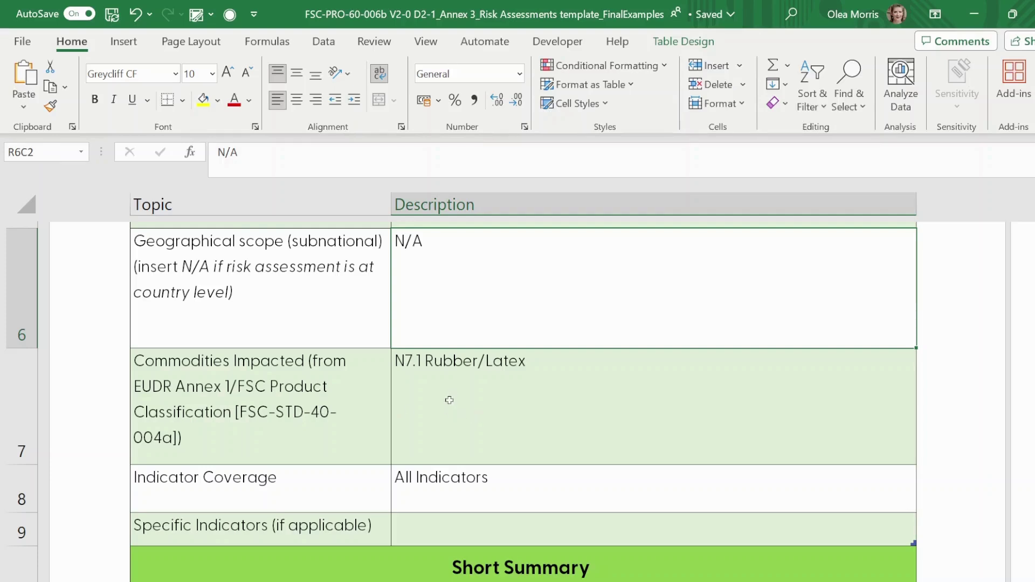
scroll(431, 331, up, 1)
click(448, 283)
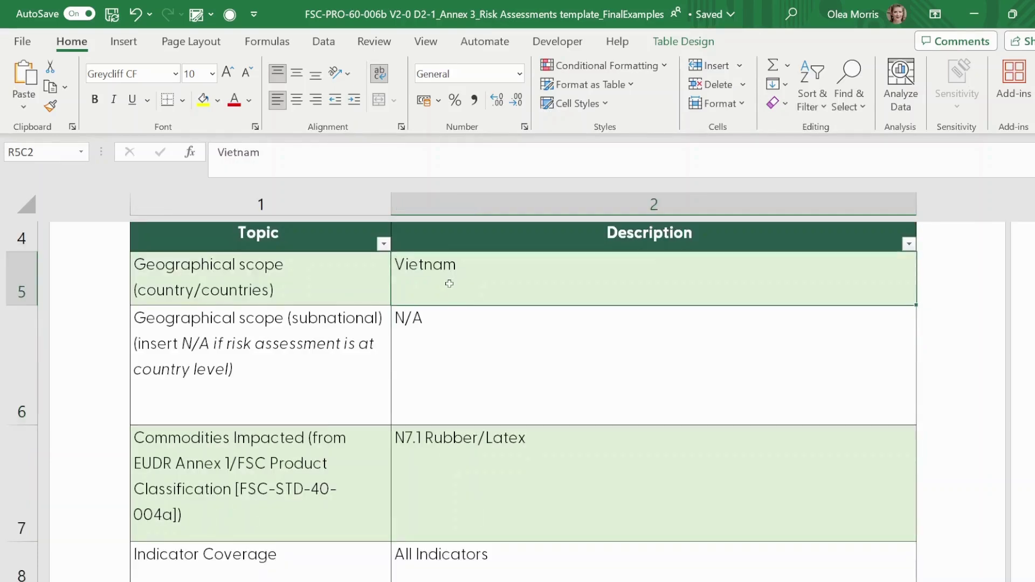
click(486, 471)
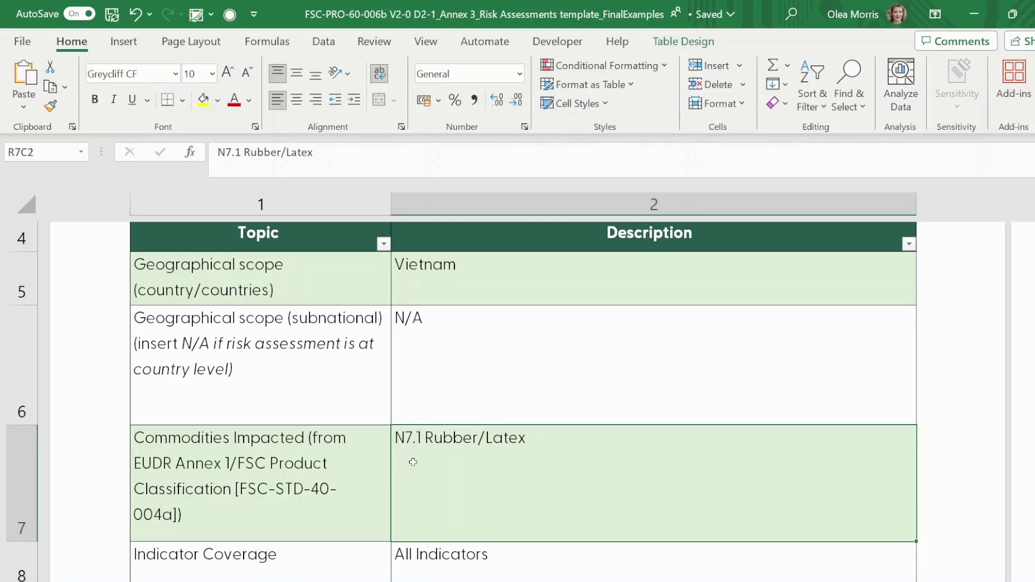
scroll(413, 461, down, 1)
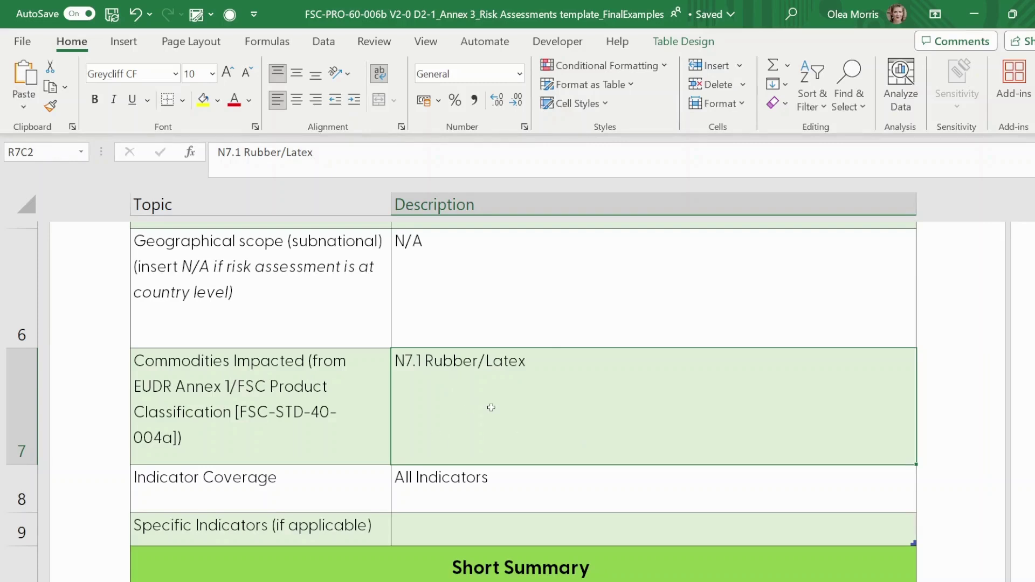
Review the available options for Indicator Coverage and choose All Indicators
scroll(492, 407, down, 1)
click(577, 410)
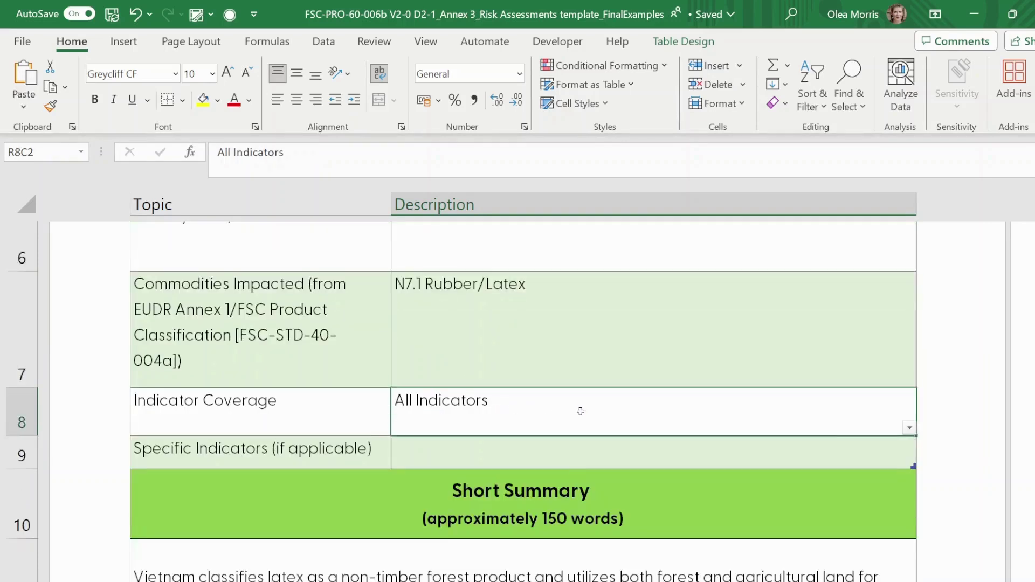
click(910, 429)
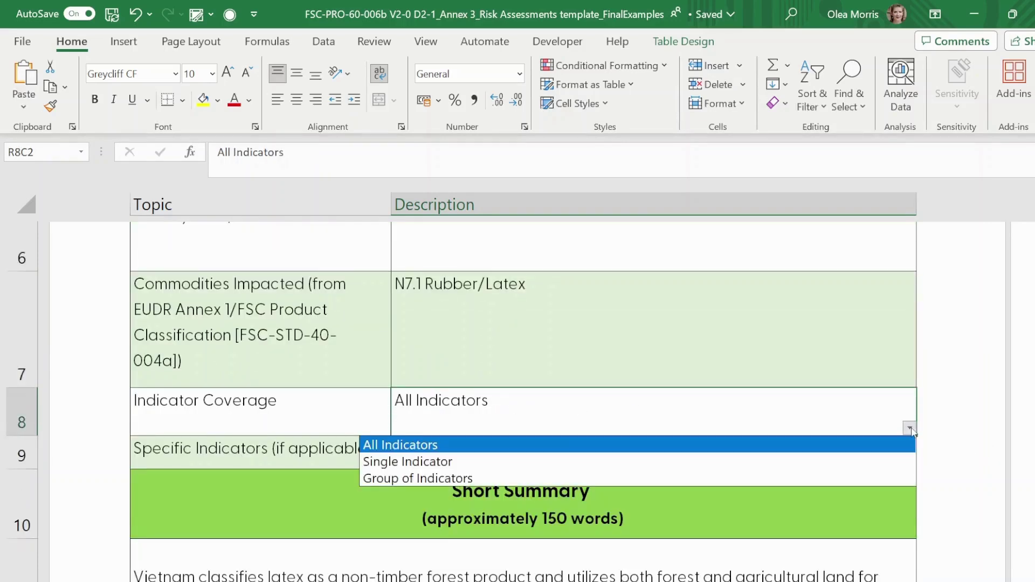
click(910, 428)
click(910, 429)
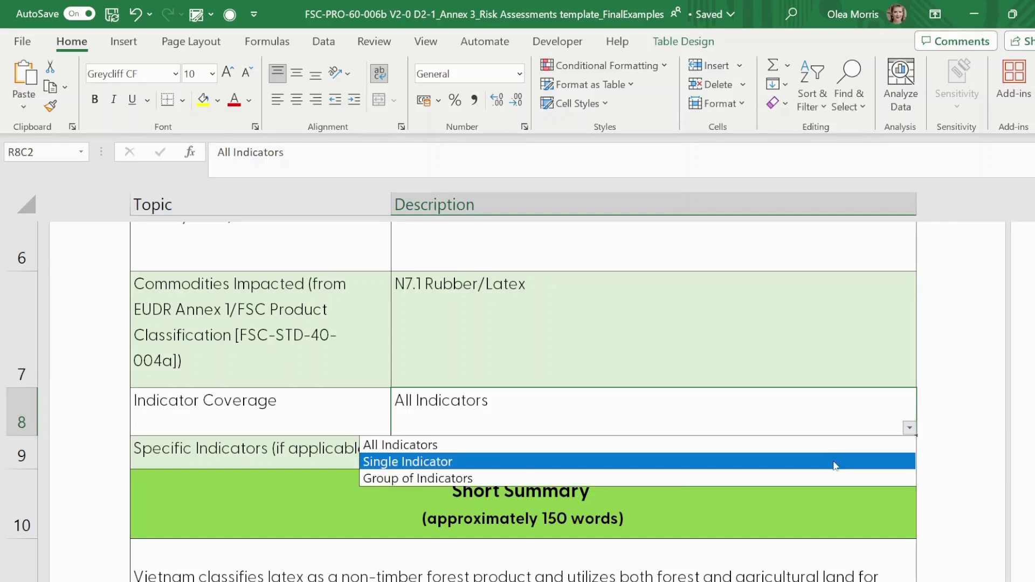
click(806, 413)
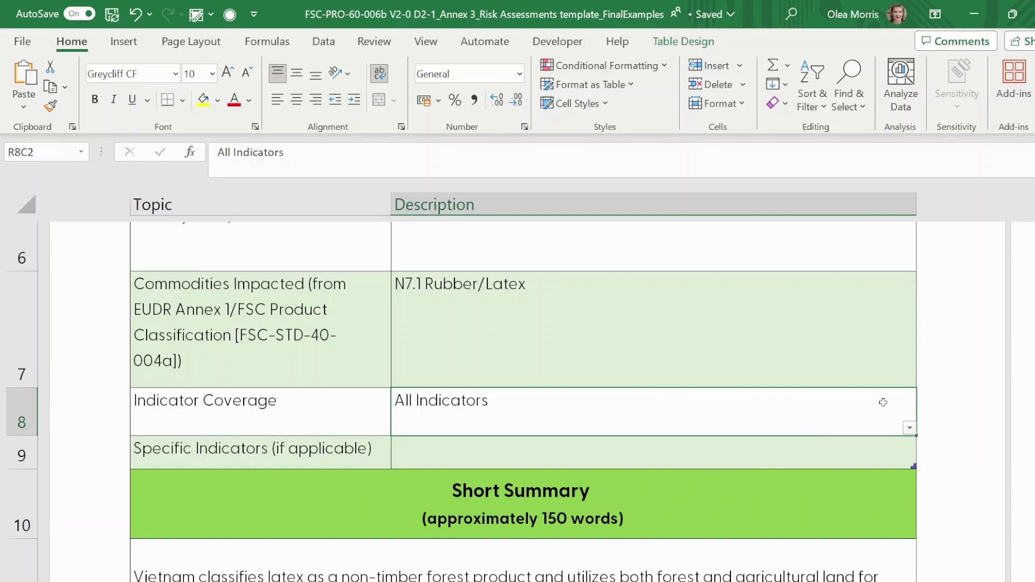
click(910, 429)
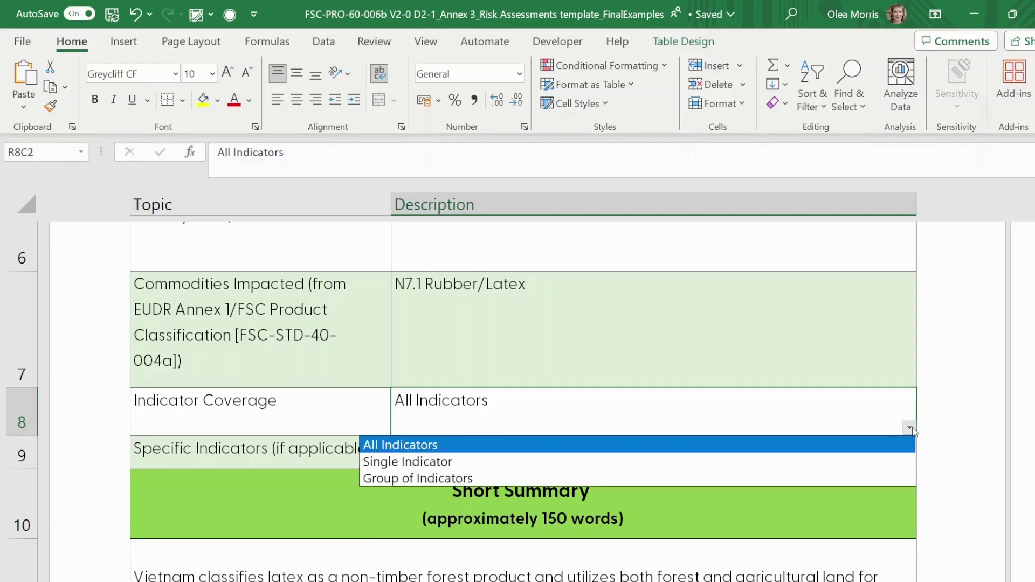
click(761, 446)
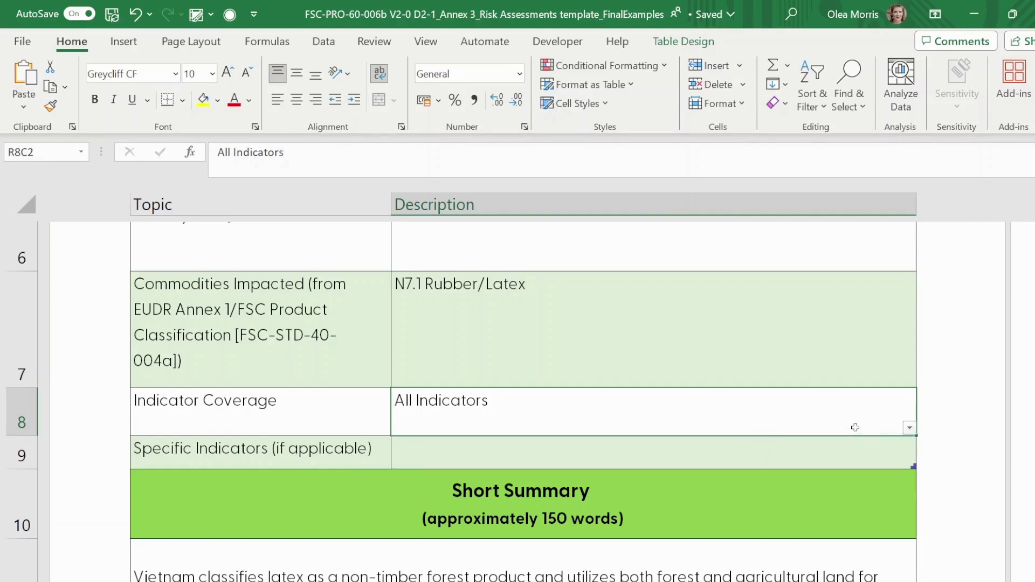
click(909, 429)
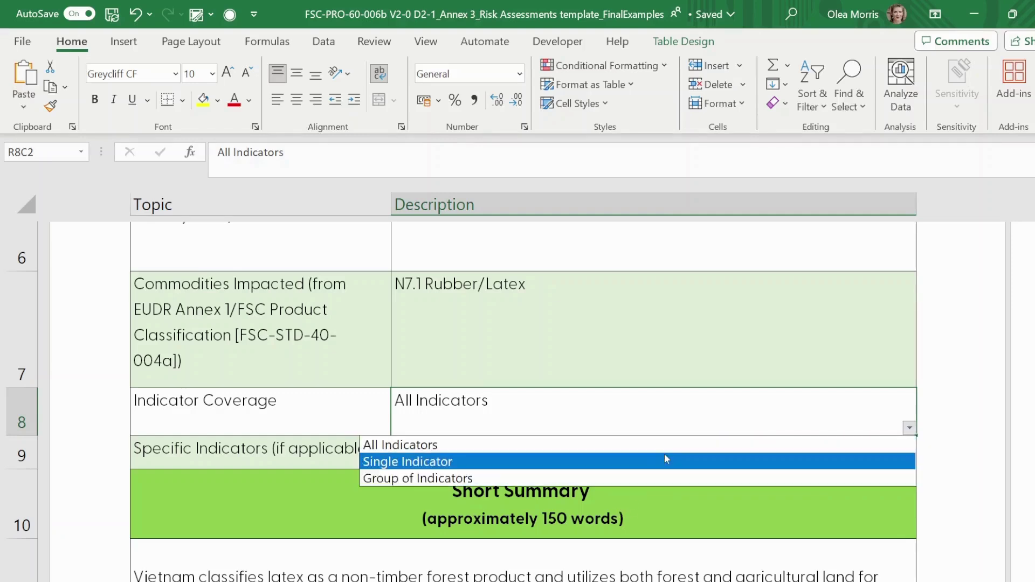
key(Escape)
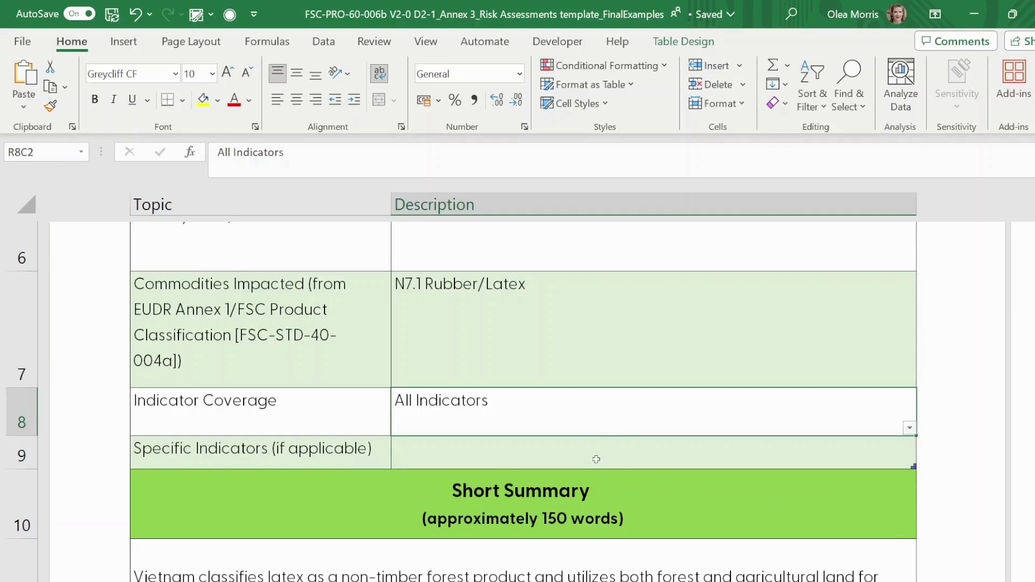
Enter "Taxes and Trade (01-25)" as the description for Specific Indicators (if applicable)
click(452, 444)
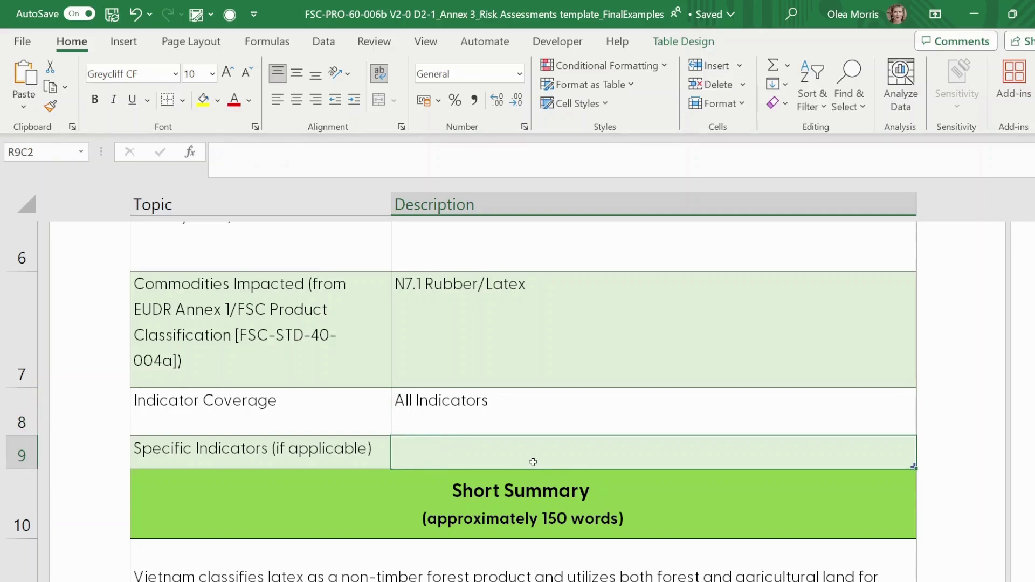
text(Ta)
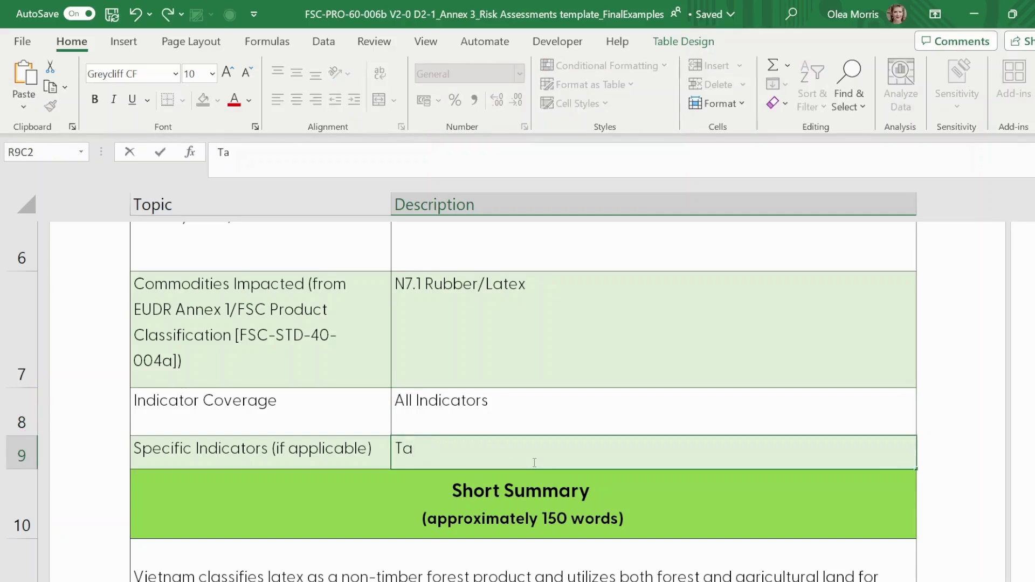
text(xes and Trade)
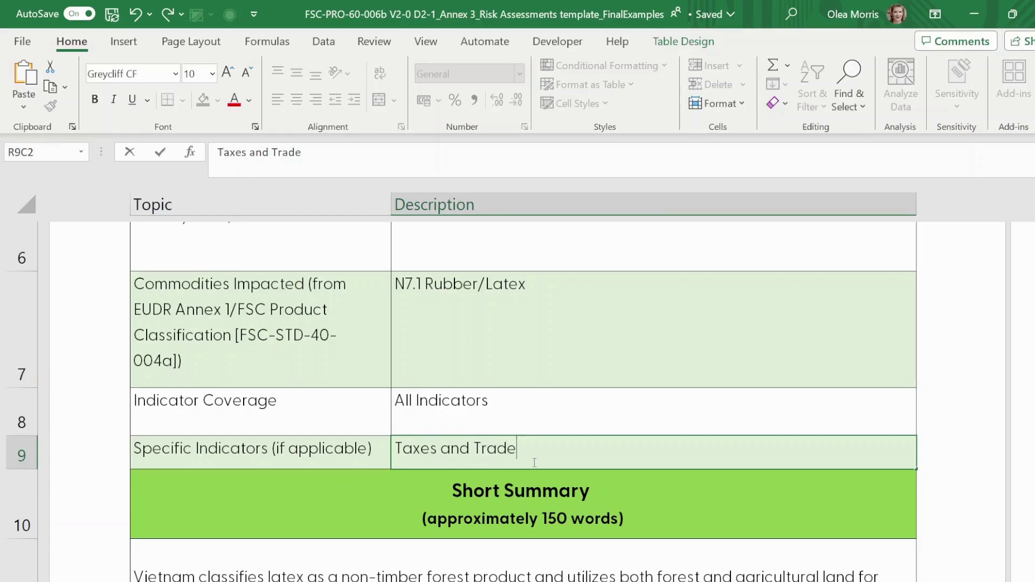
text( (01-25))
Examine the Short Summary section and its Vietnam latex example text of approximately 150 words
scroll(502, 392, down, 1)
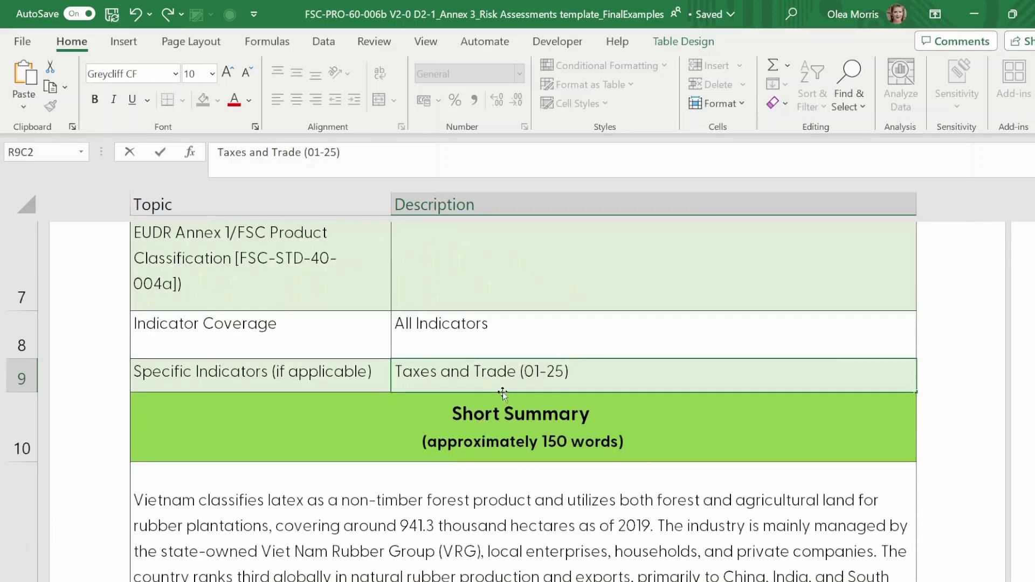
scroll(405, 378, down, 1)
scroll(406, 378, down, 1)
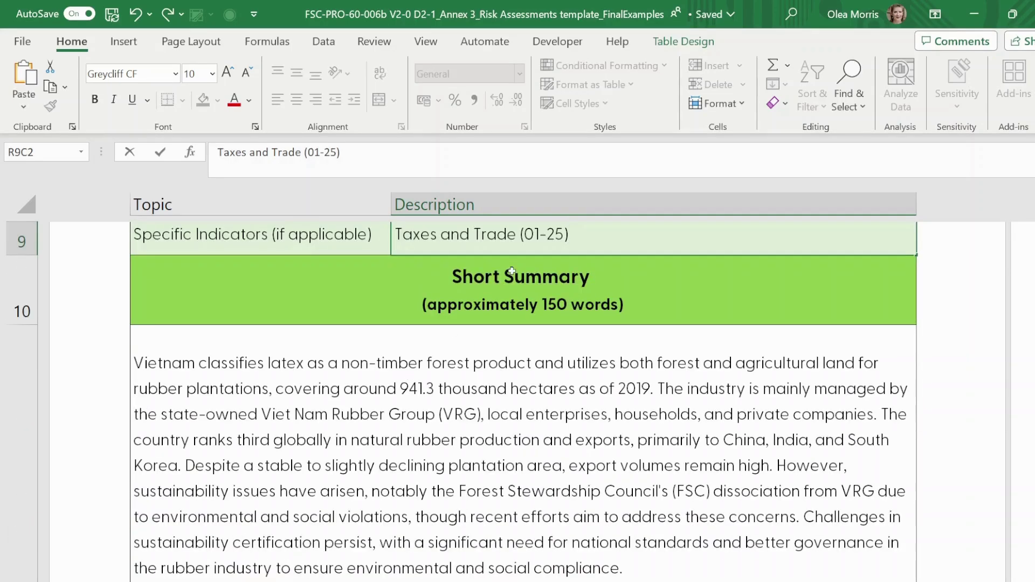
scroll(512, 330, down, 1)
scroll(512, 333, down, 4)
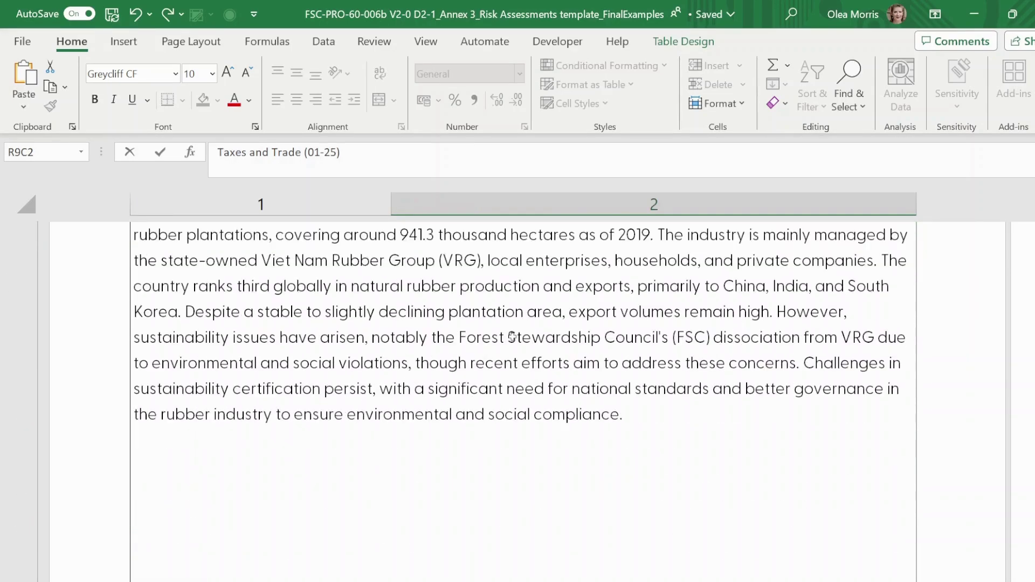
scroll(513, 354, down, 2)
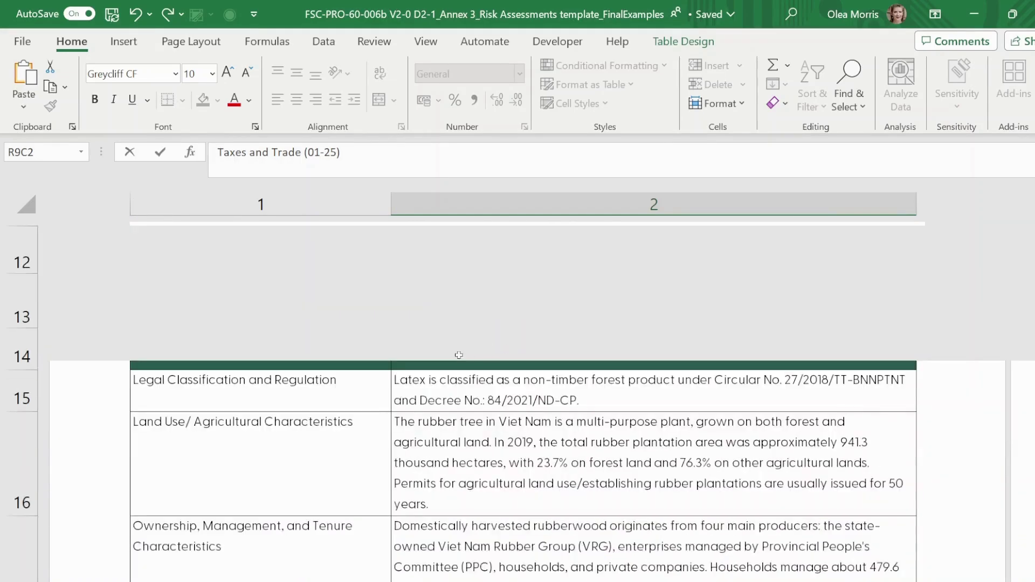
scroll(456, 355, up, 3)
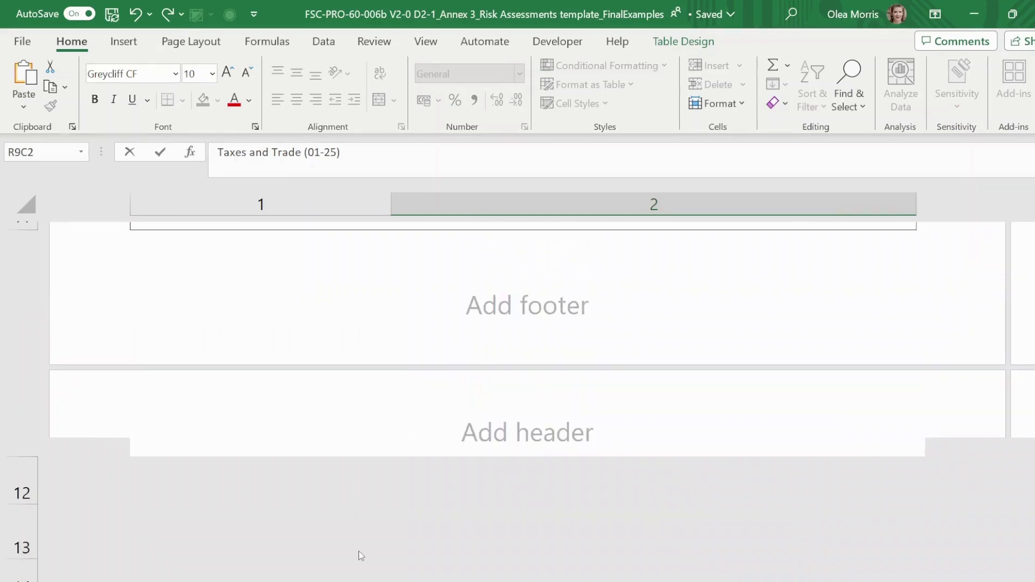
scroll(380, 372, up, 5)
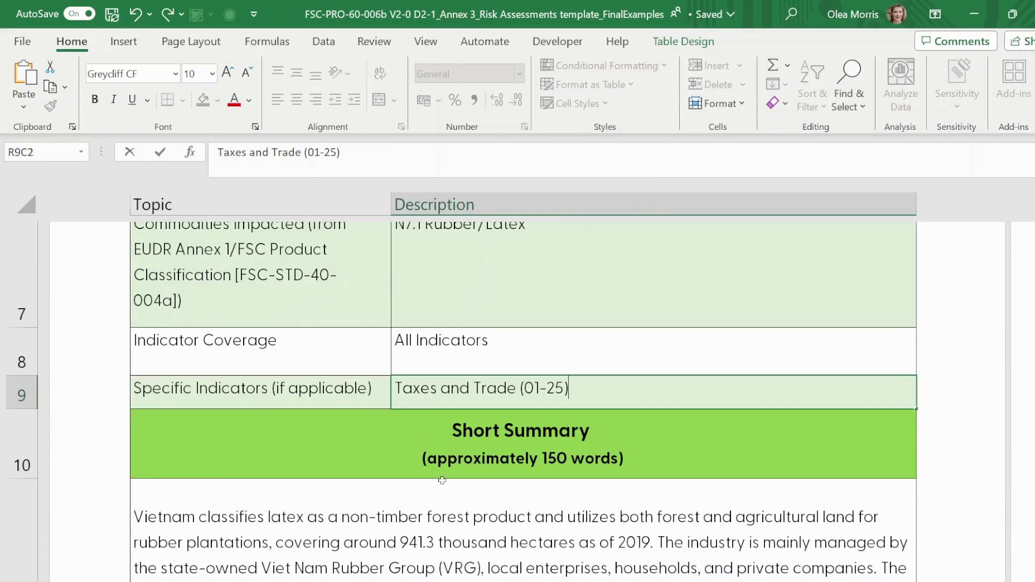
click(442, 481)
Compare the Full Description section and its key-aspect entries with the Short Summary example text
scroll(443, 476, down, 5)
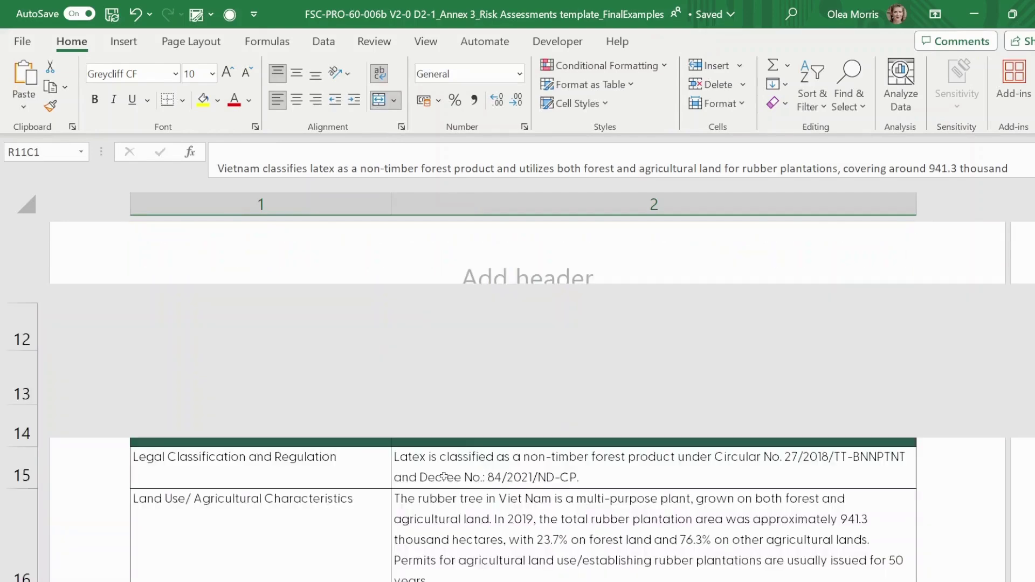
double_click(443, 477)
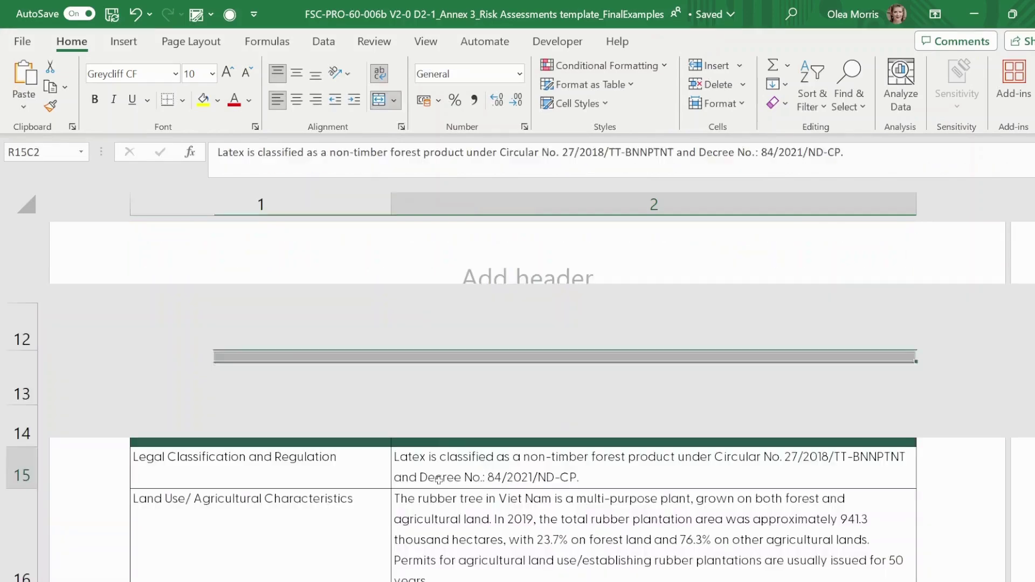
scroll(431, 485, down, 6)
scroll(427, 492, up, 6)
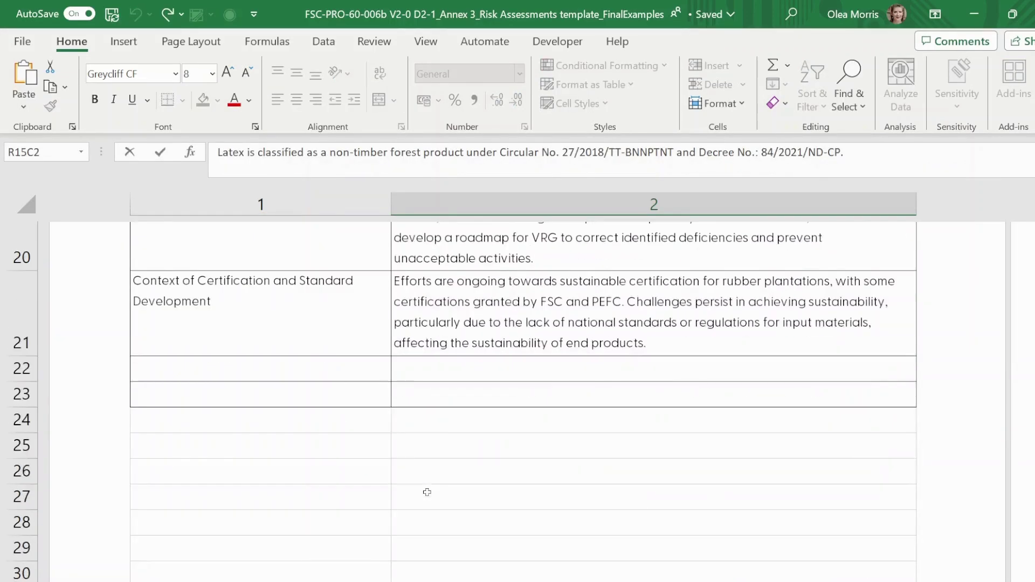
scroll(428, 473, down, 1)
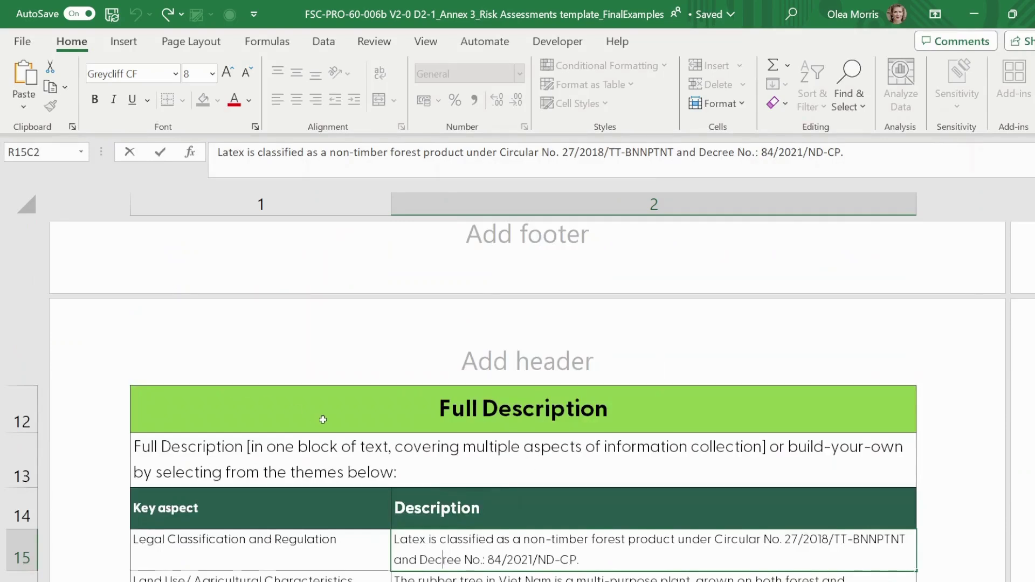
scroll(323, 408, down, 1)
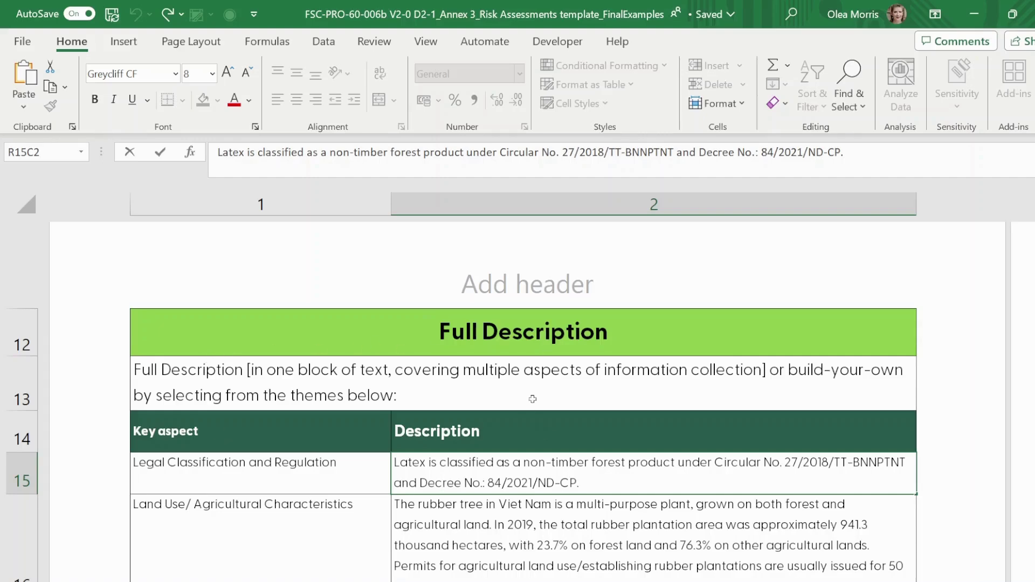
scroll(472, 419, up, 1)
scroll(473, 419, up, 5)
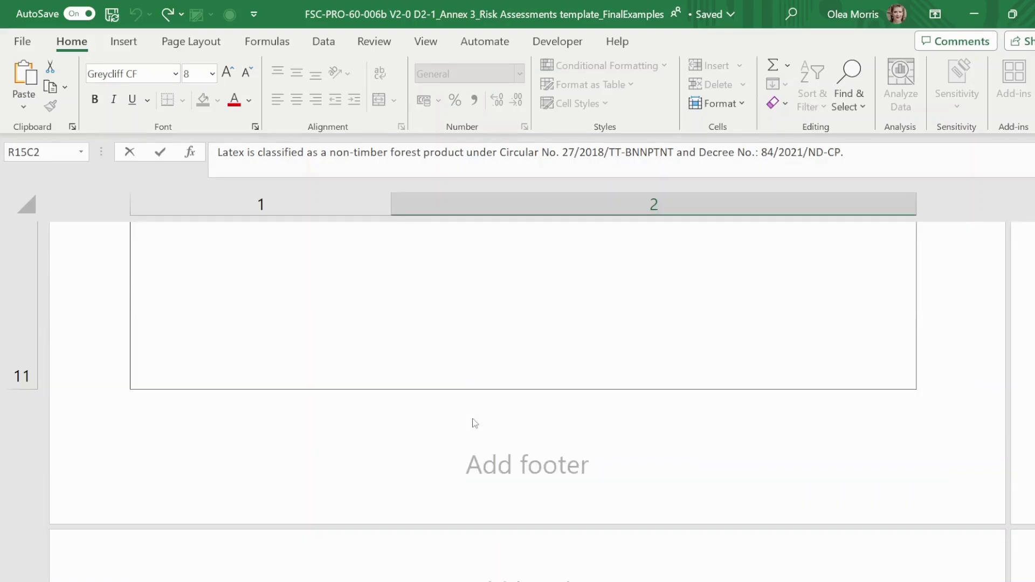
scroll(485, 278, up, 1)
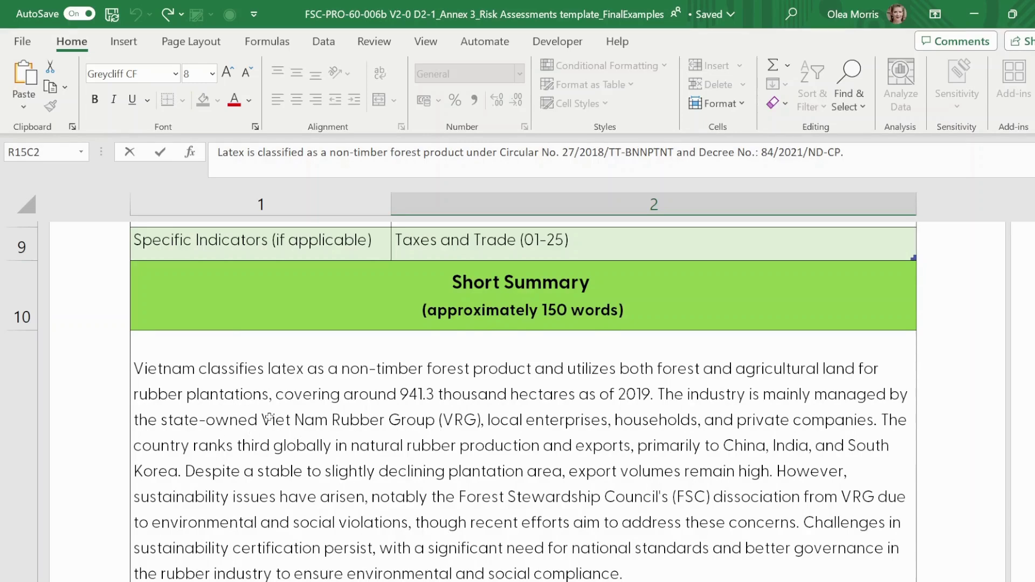
scroll(561, 448, down, 6)
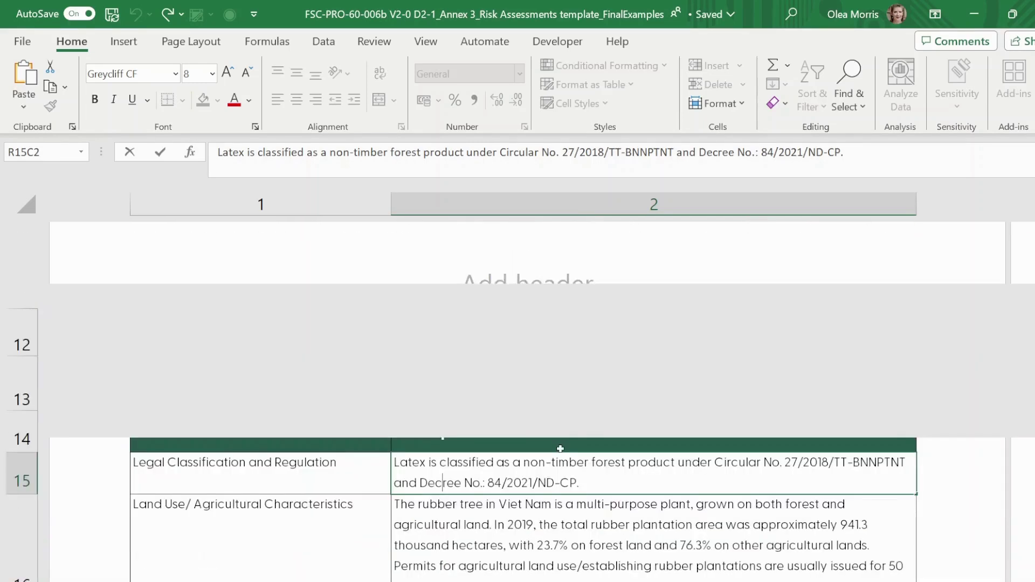
Redraw the blanked-out Full Description heading, its instruction row and the Key aspect header row
click(531, 440)
click(431, 468)
scroll(399, 464, down, 1)
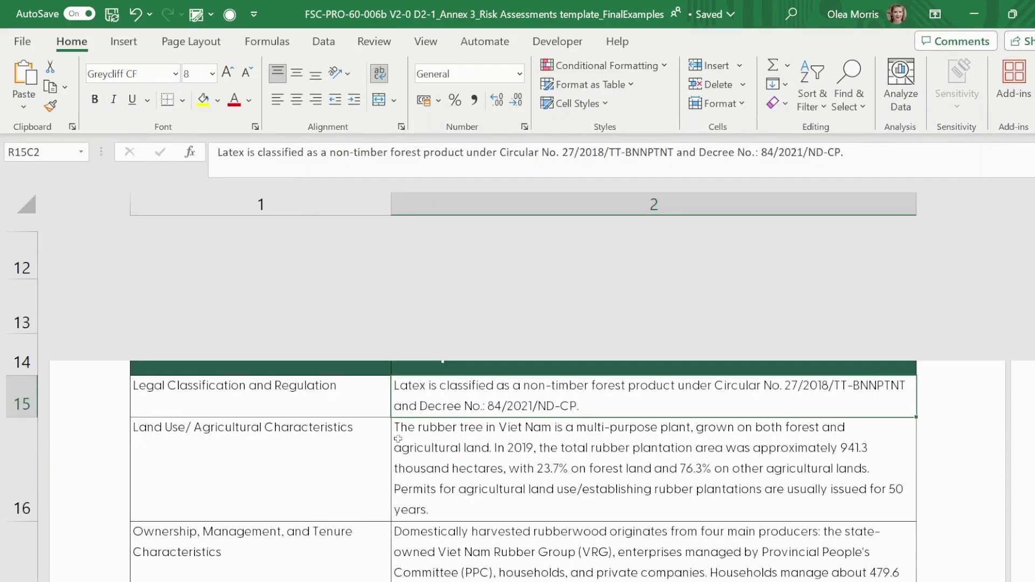
click(302, 473)
double_click(320, 349)
click(329, 295)
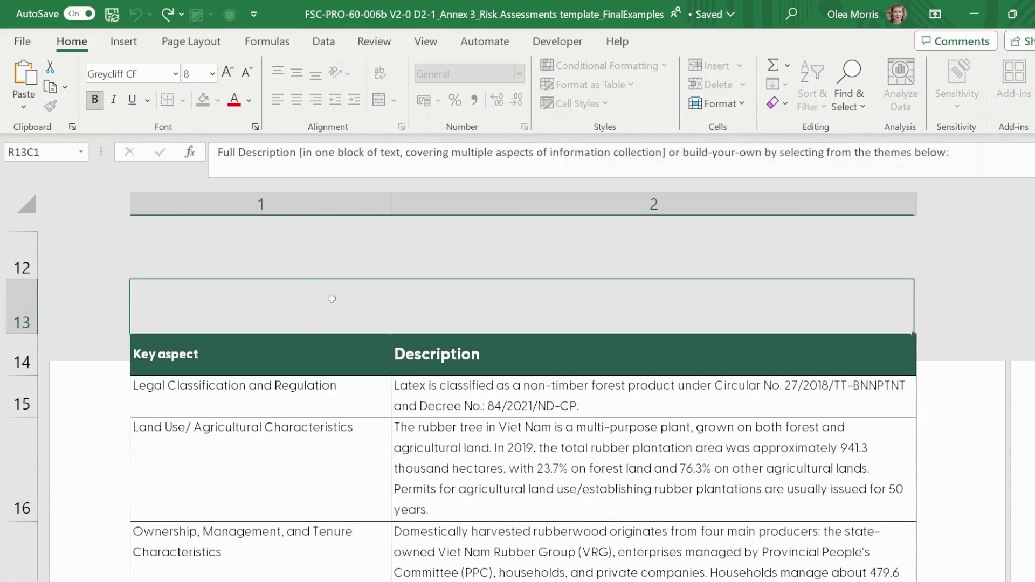
scroll(304, 320, up, 1)
click(286, 334)
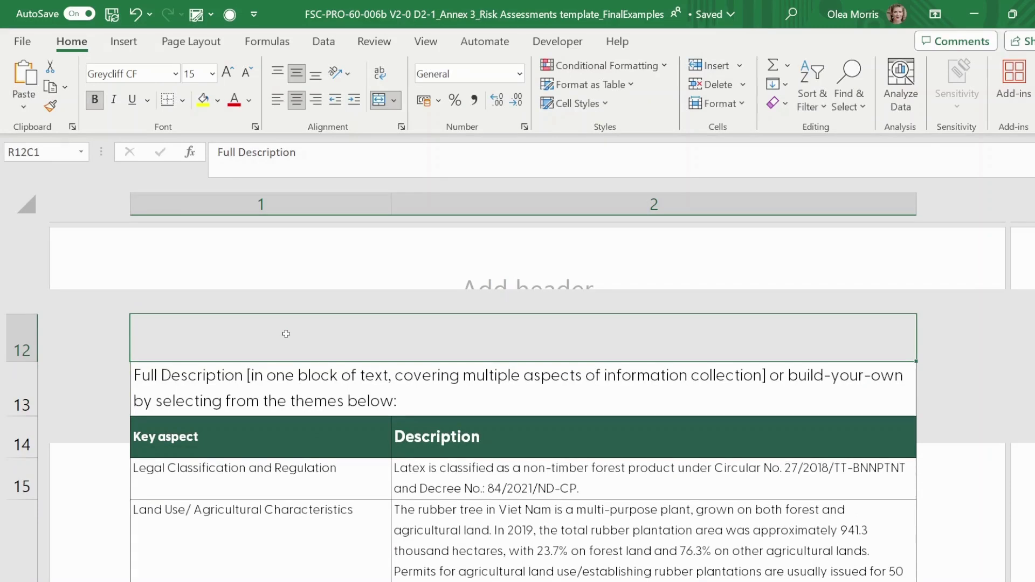
double_click(439, 337)
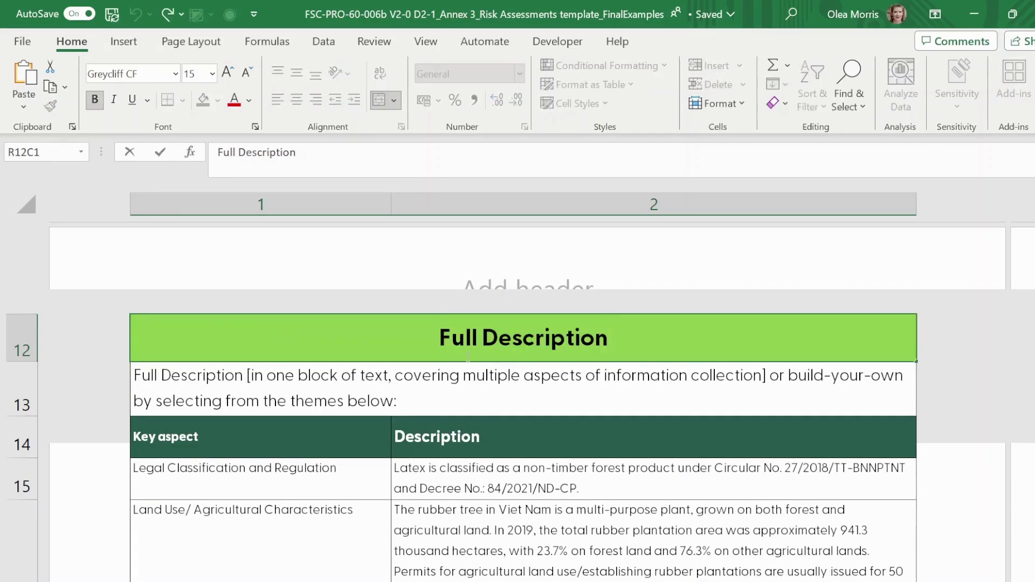
Replace the instruction text under the Full Description heading with "text text text."
click(406, 401)
double_click(407, 400)
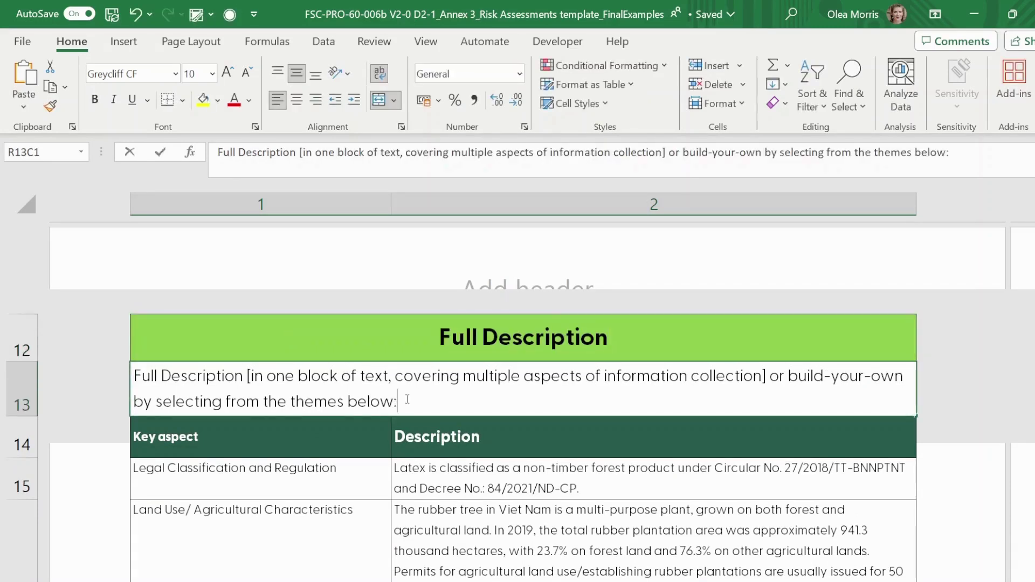
drag(407, 399, 134, 378)
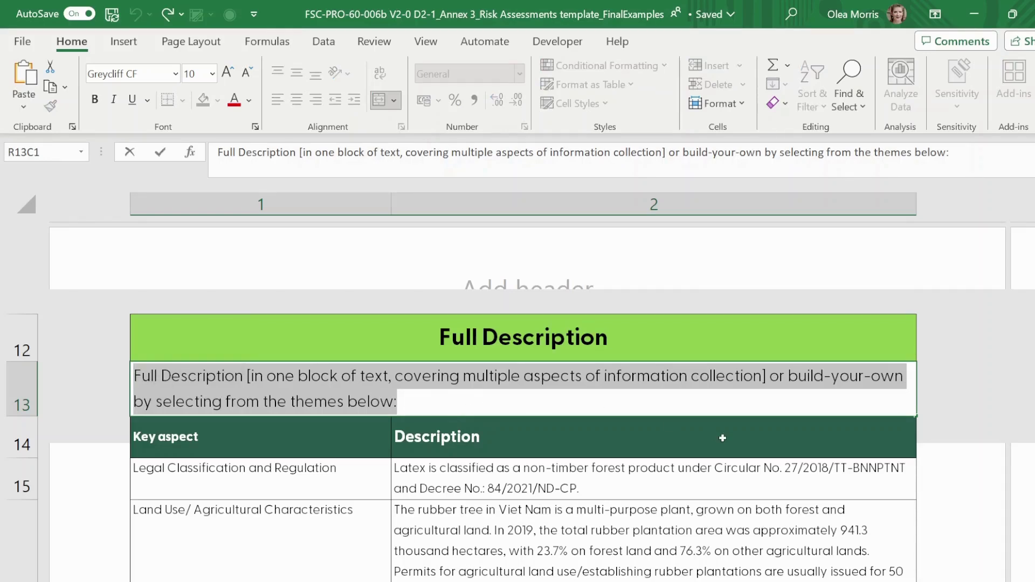
text(text t)
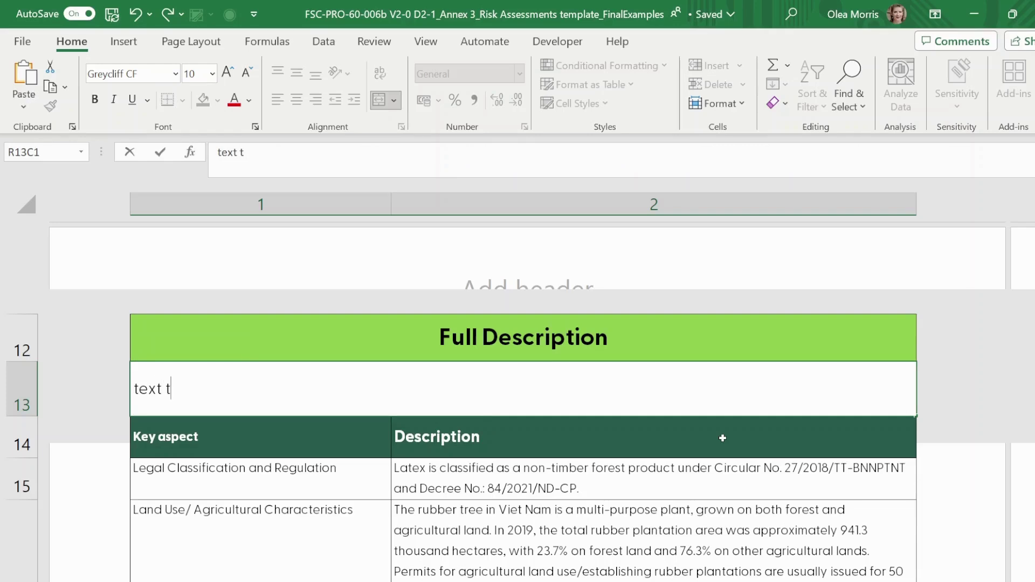
text(ext text)
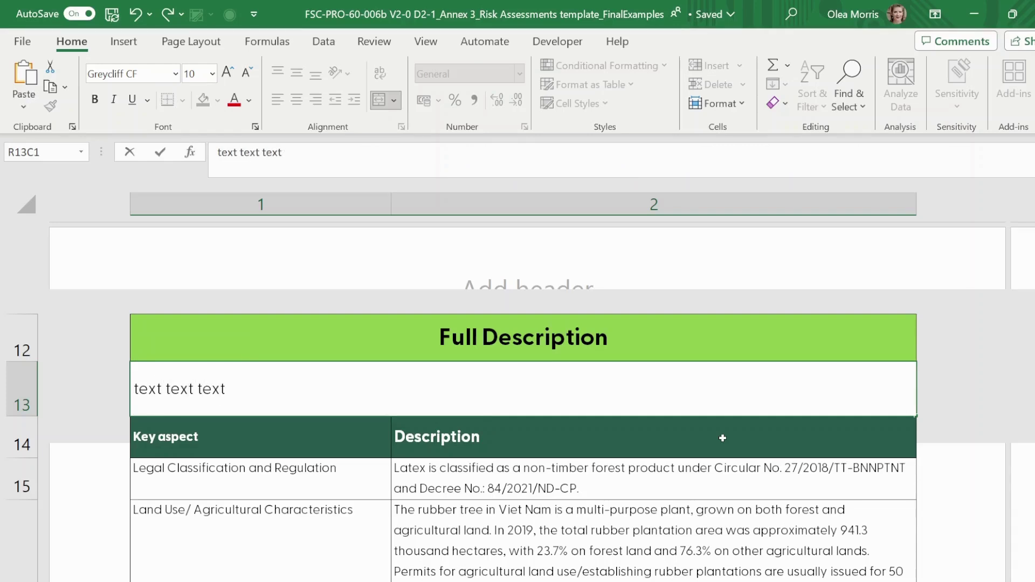
text(.)
Review the example key aspects and their descriptions, starting from Legal Classification and Regulation and Land Use/ Agricultural Characteristics
scroll(400, 348, down, 2)
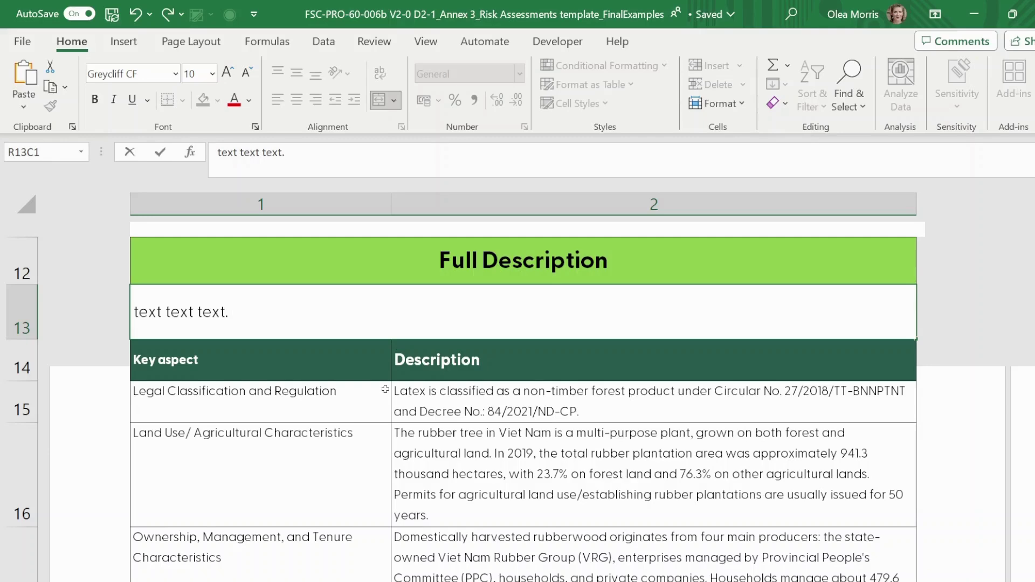
scroll(369, 415, down, 1)
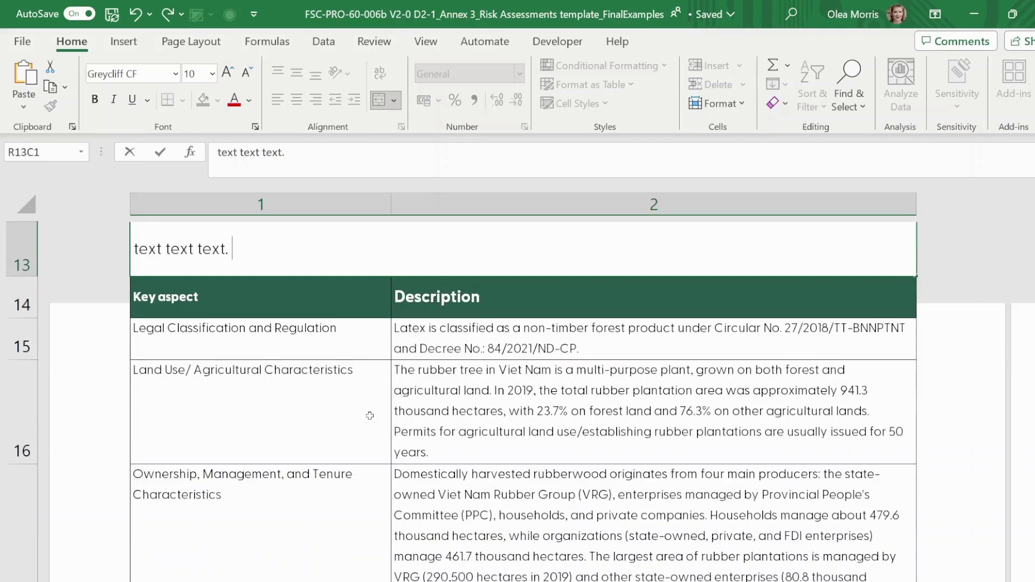
click(359, 346)
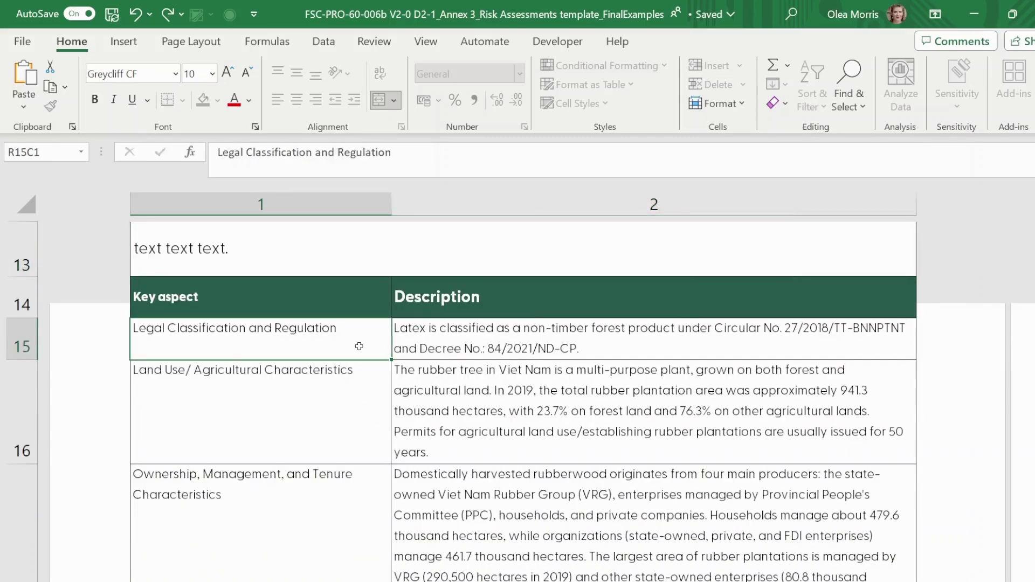
click(363, 387)
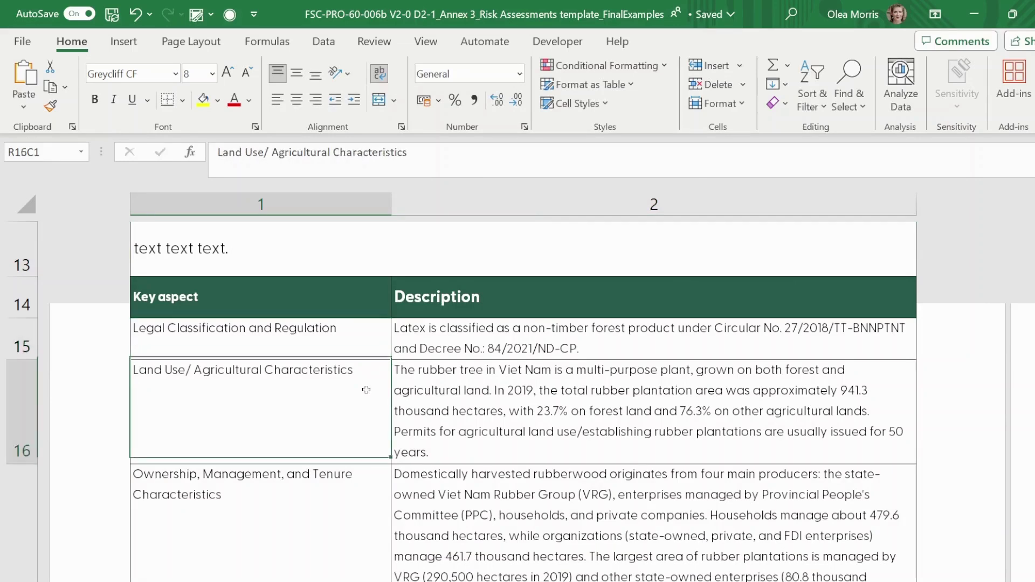
click(360, 344)
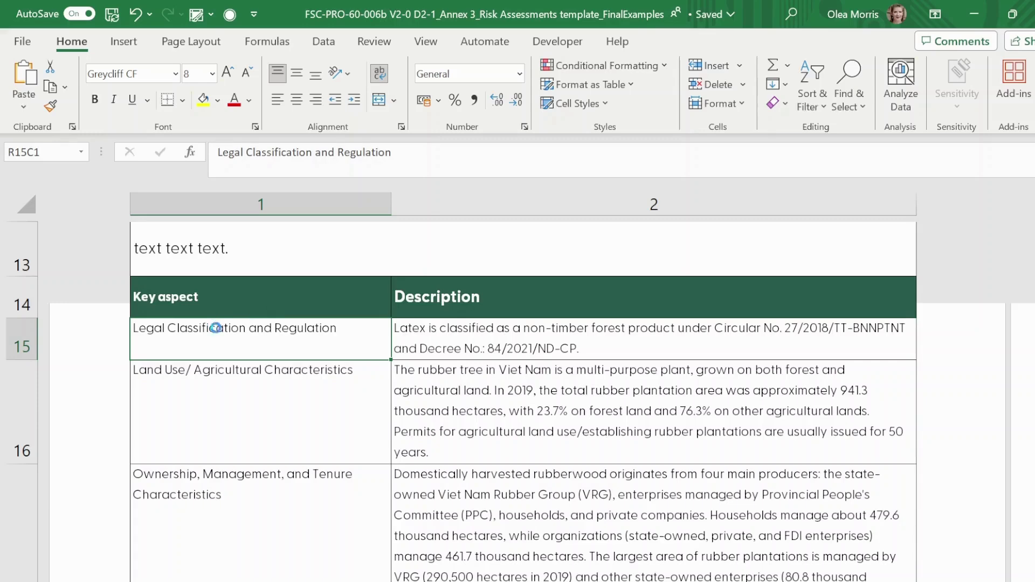
click(376, 423)
scroll(376, 423, down, 2)
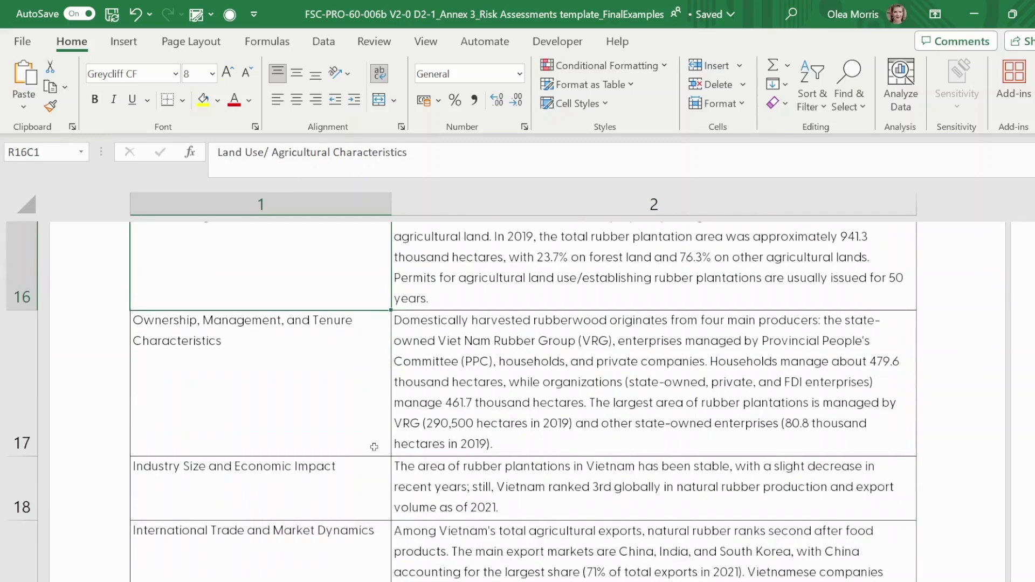
scroll(374, 445, down, 4)
Choose Relevant Industry Practices as the key aspect in the first empty row below Context of Certification and Standard Development
click(371, 535)
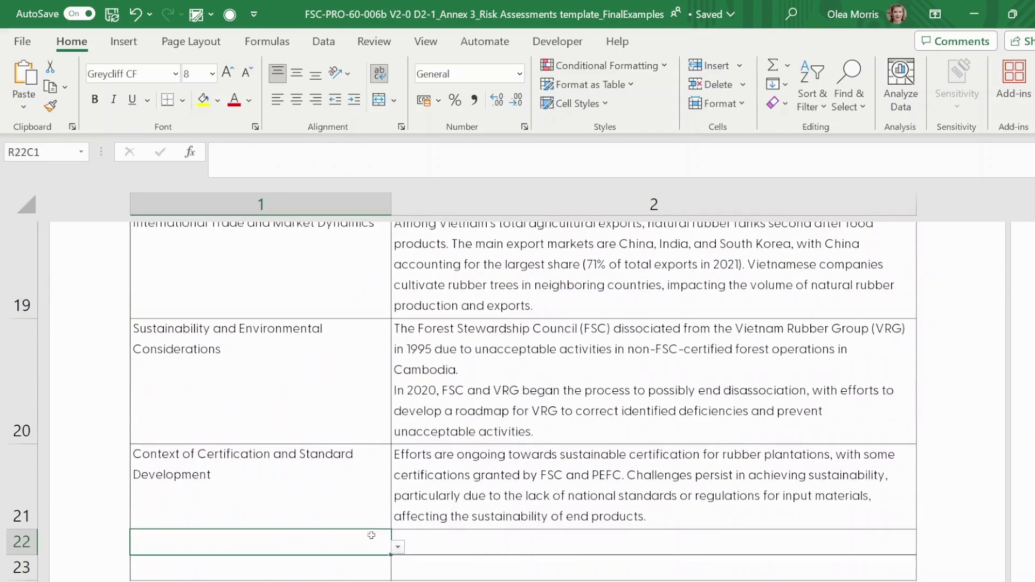
click(397, 547)
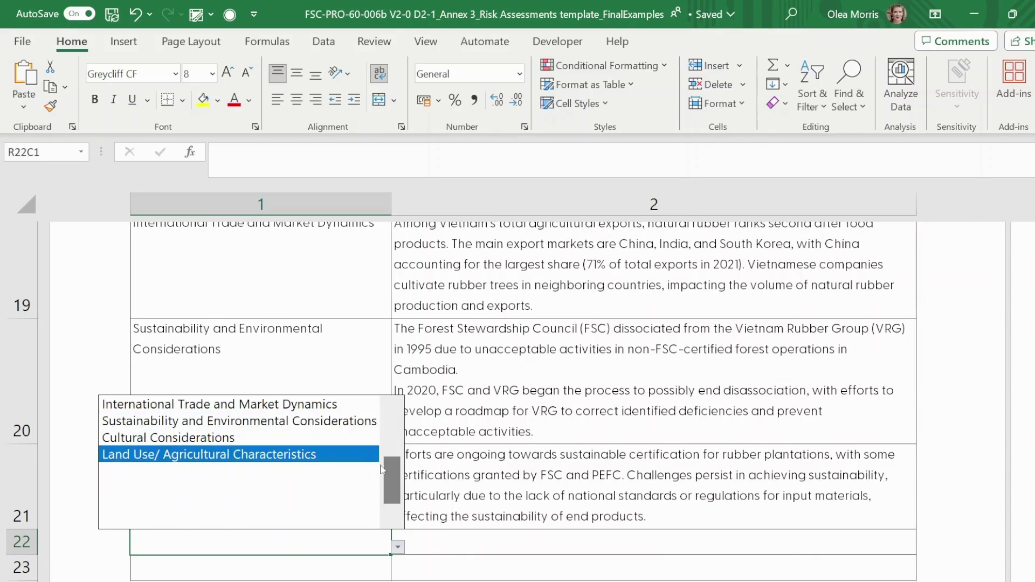
drag(389, 474, 392, 420)
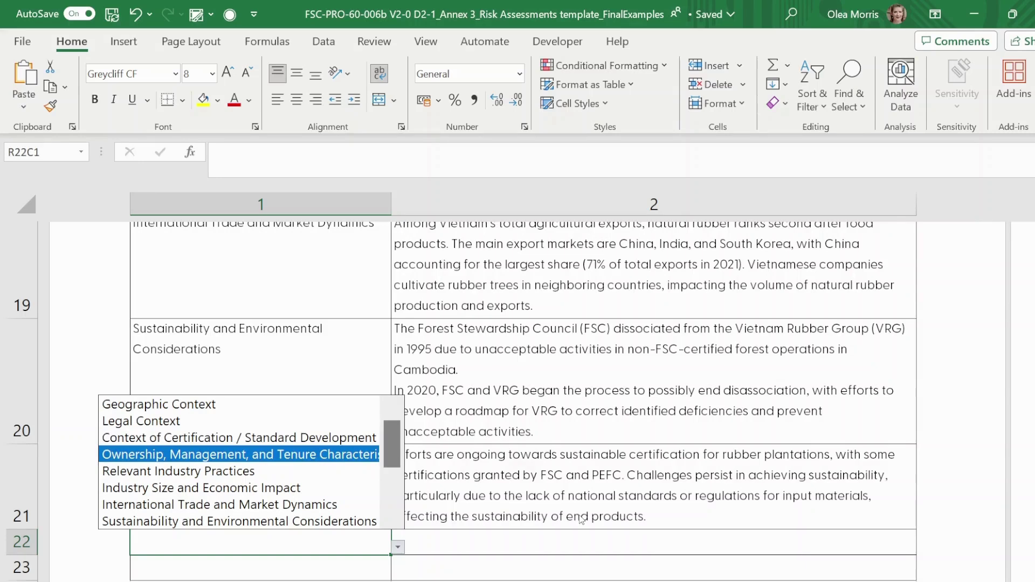
click(273, 471)
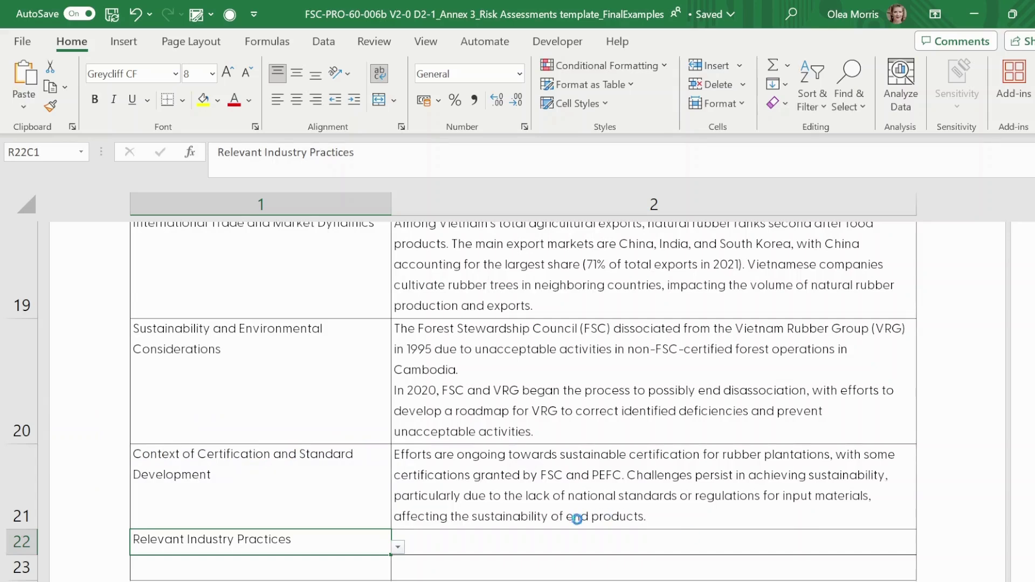
Try "text text text." as a placeholder description for Relevant Industry Practices and clear it again
click(578, 537)
text(t)
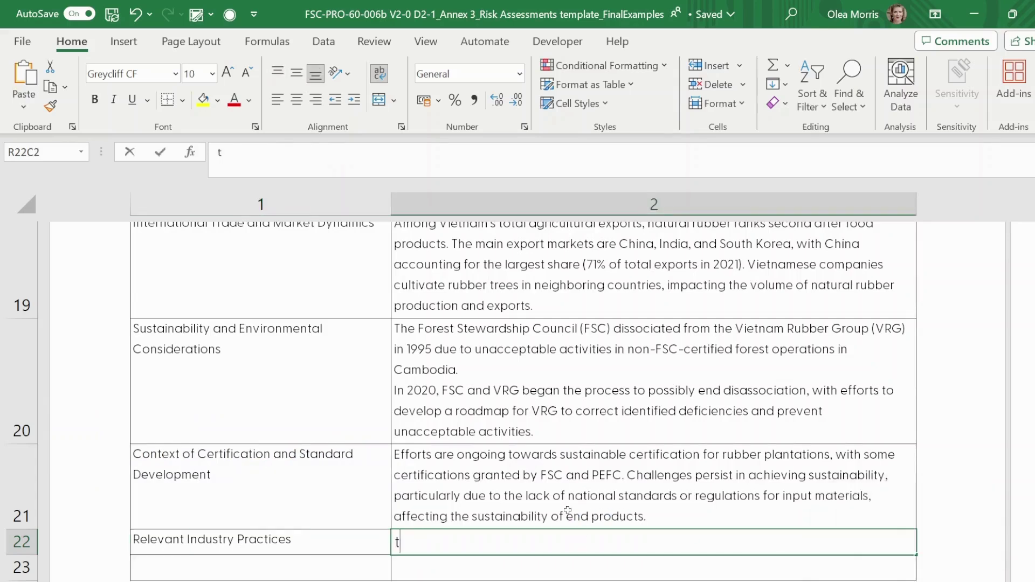
text(ext text text)
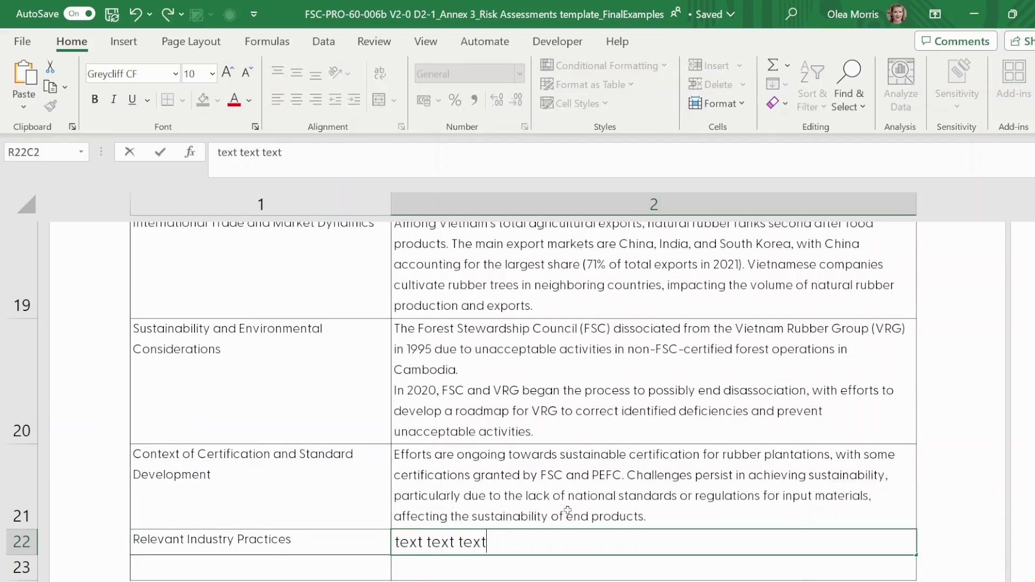
text(.)
drag(512, 542, 400, 542)
key(BackSpace)
key(BackSpace)
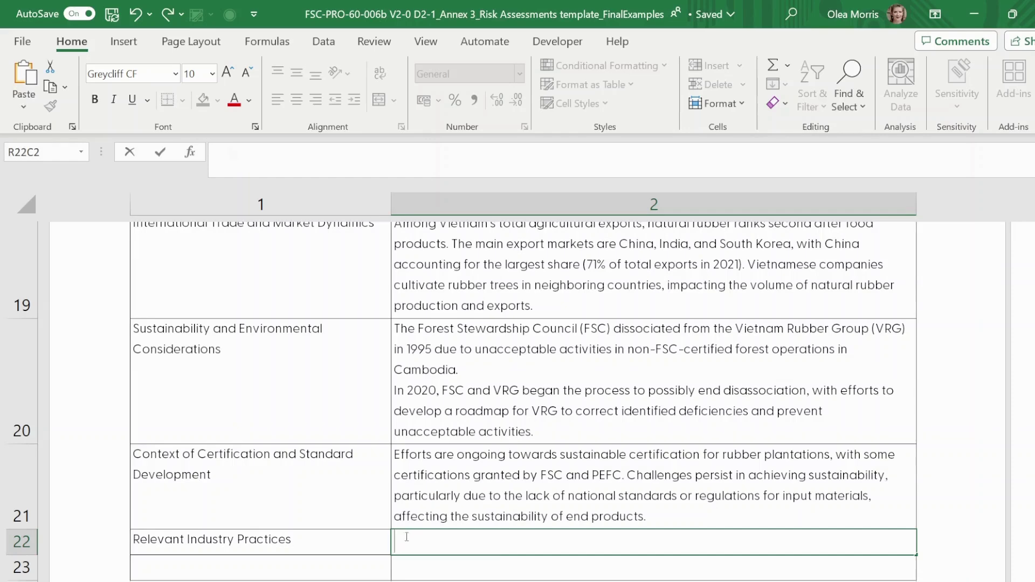
Review the example key aspect entries from Context of Certification and Standard Development back up to Land Use/ Agricultural Characteristics
click(370, 487)
scroll(370, 487, up, 3)
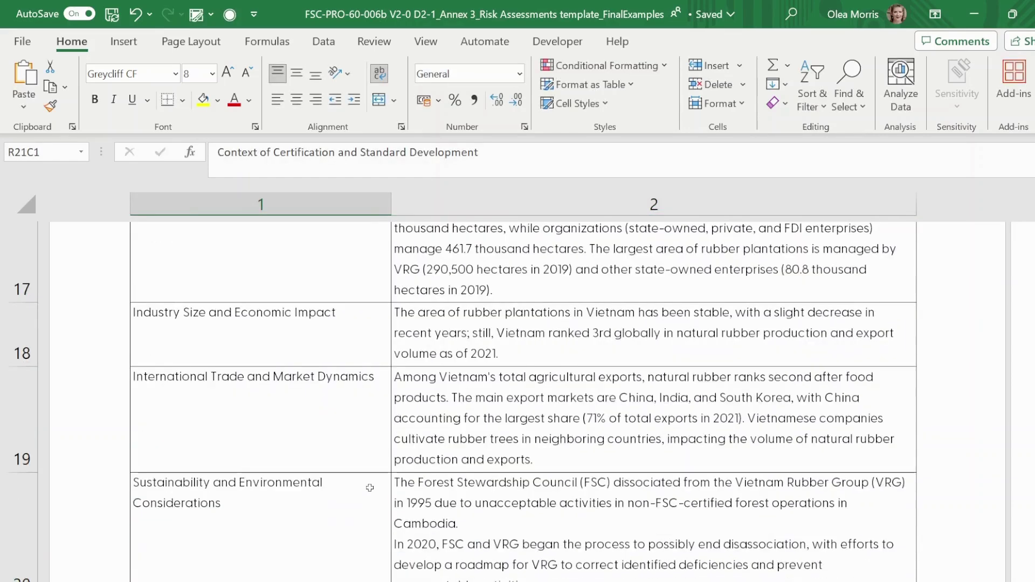
scroll(370, 487, up, 3)
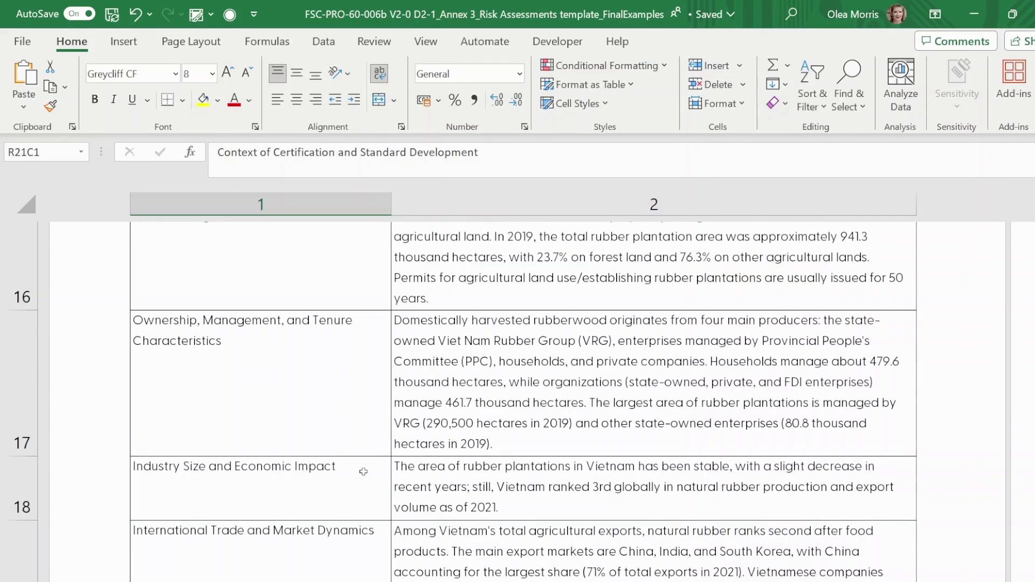
click(467, 400)
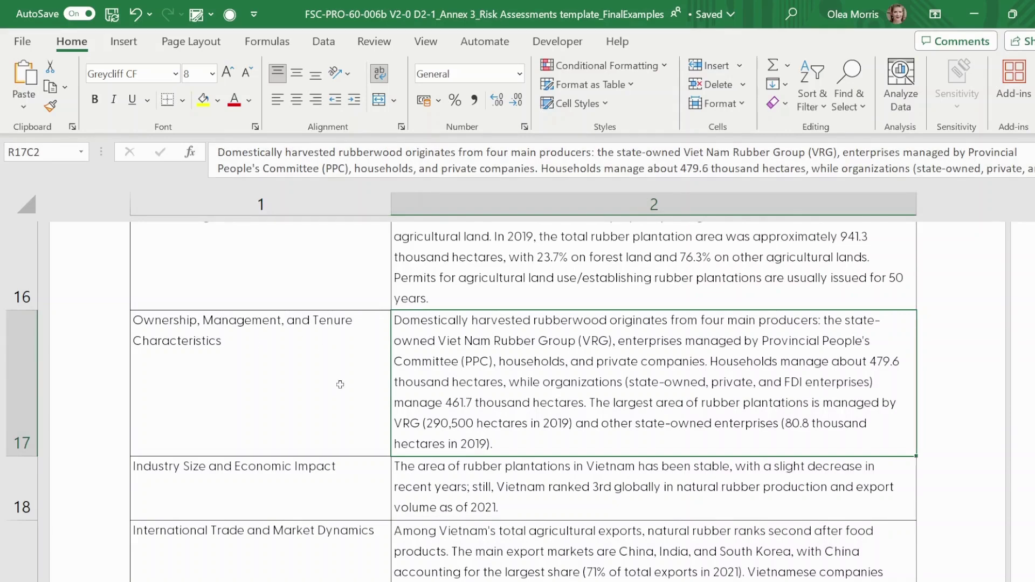
scroll(341, 388, up, 1)
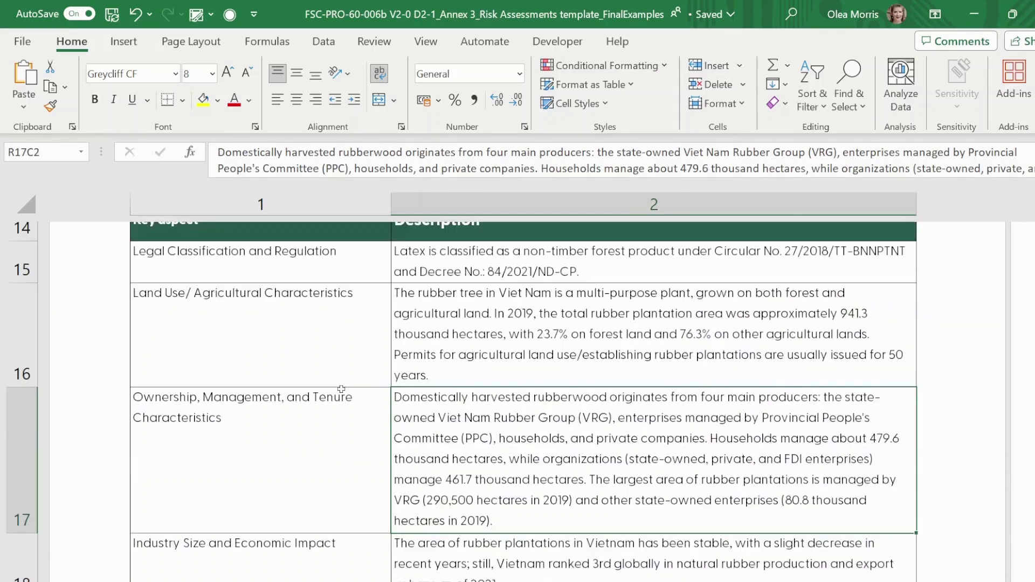
click(484, 358)
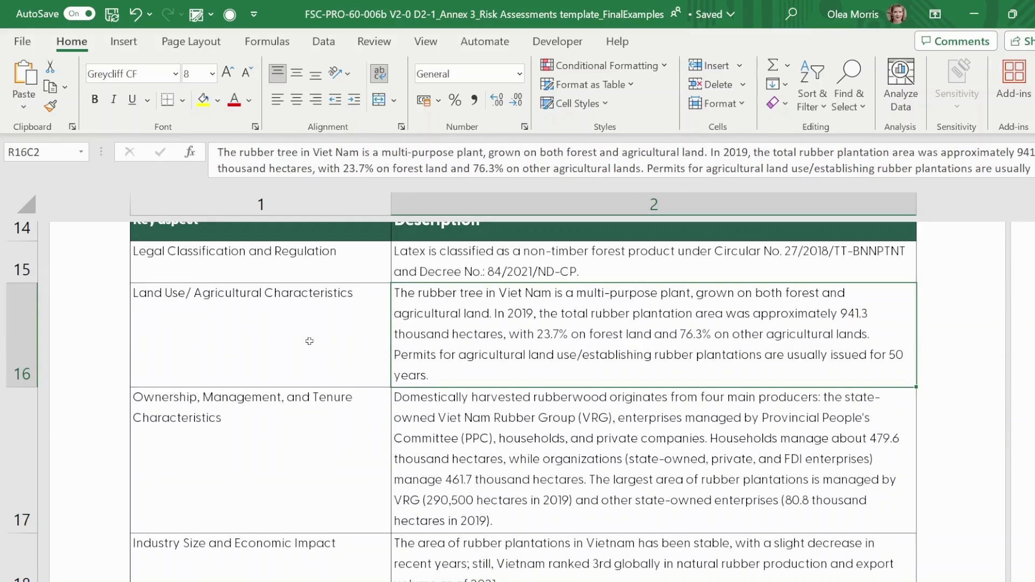
scroll(310, 342, up, 1)
scroll(310, 341, up, 3)
scroll(311, 342, down, 1)
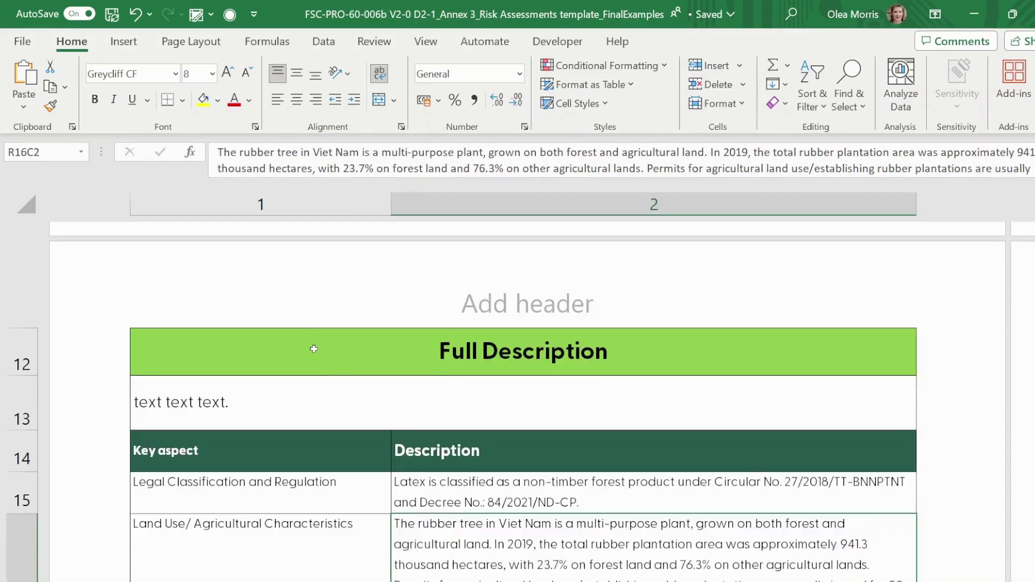
Inspect the placeholder text under the Full Description heading, along with the Legal Classification and Regulation entry and its description
click(306, 405)
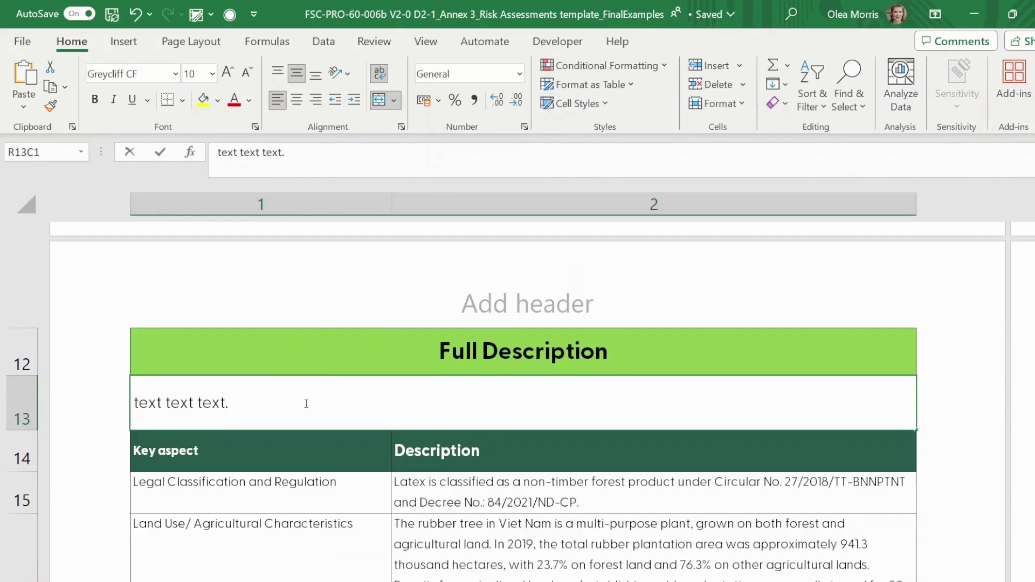
double_click(304, 404)
drag(304, 405, 136, 388)
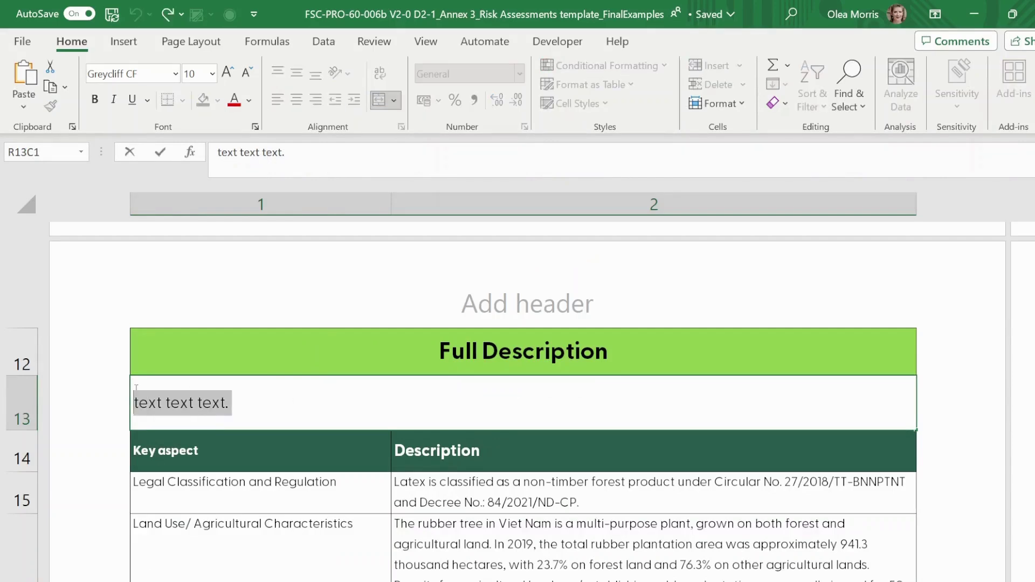
click(180, 402)
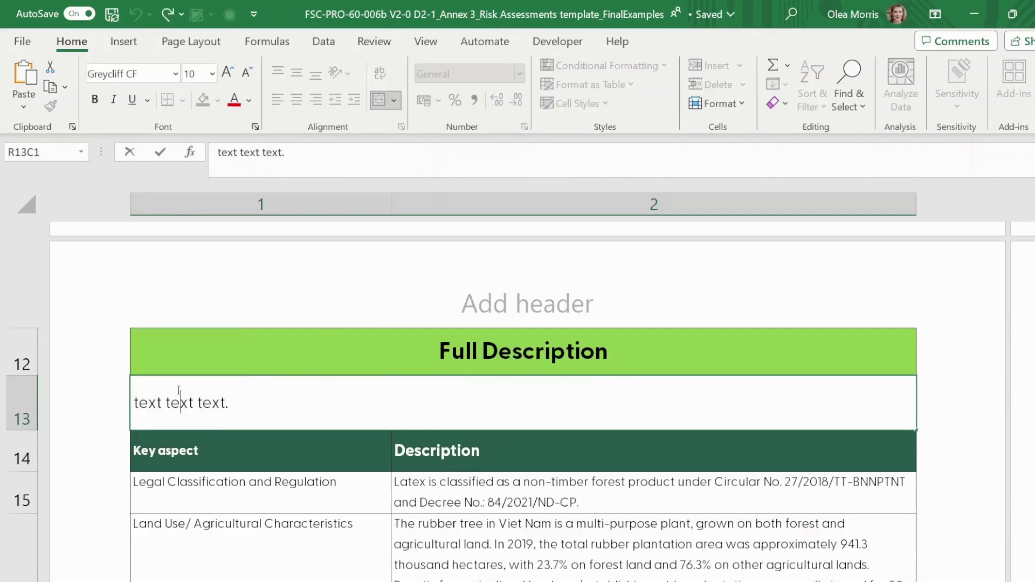
scroll(177, 389, down, 1)
scroll(268, 450, down, 1)
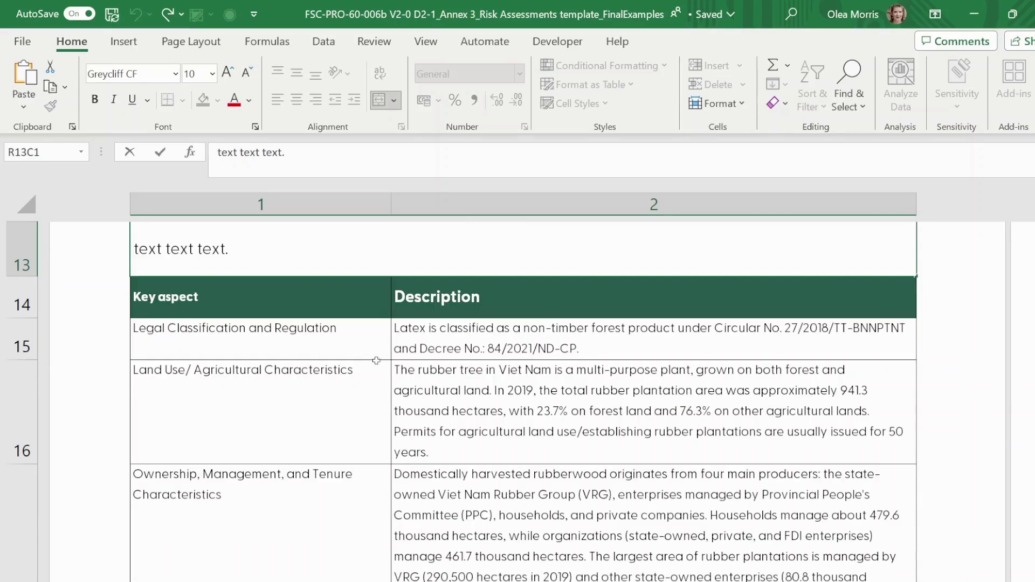
click(345, 358)
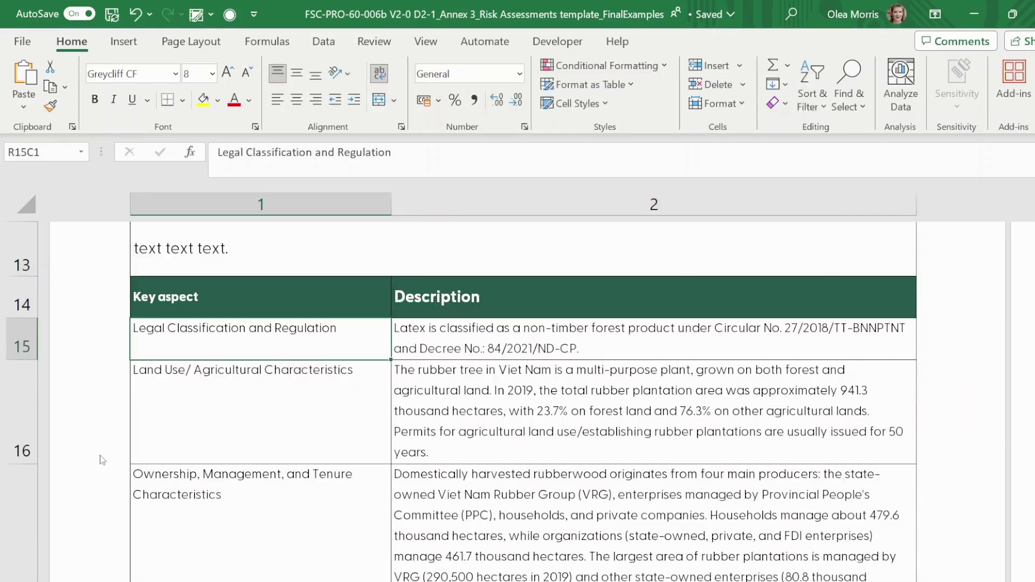
click(587, 344)
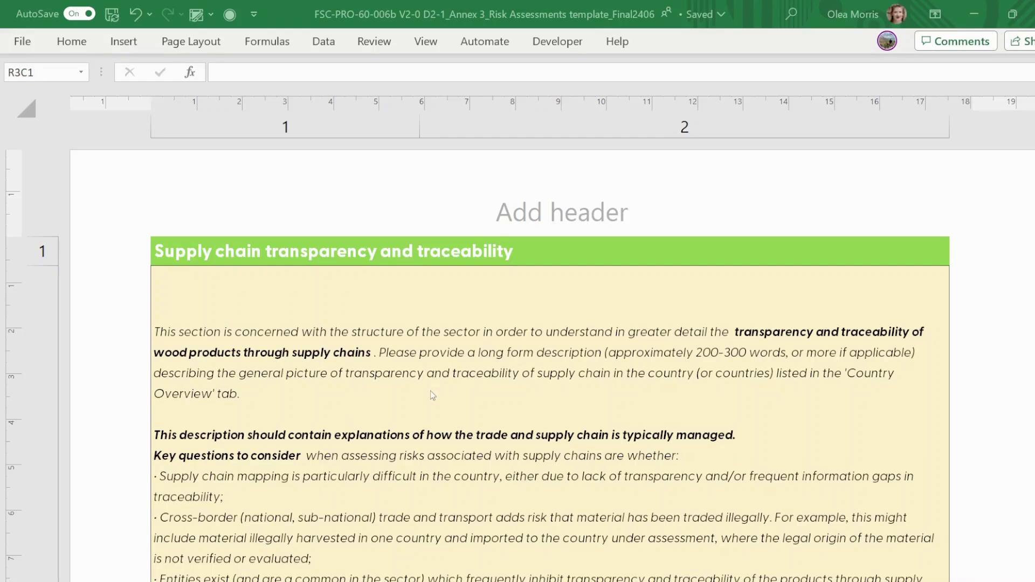
Read the Supply chain transparency and traceability instructions and key questions in the blank template, and inspect the empty description cell below them
scroll(431, 393, down, 2)
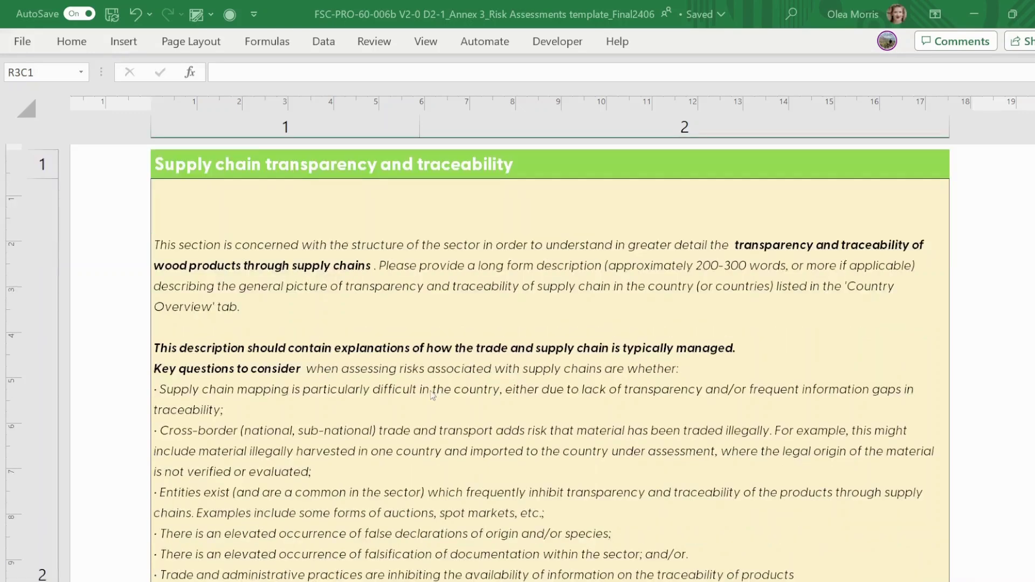
scroll(432, 395, up, 2)
scroll(433, 395, down, 2)
scroll(503, 397, down, 6)
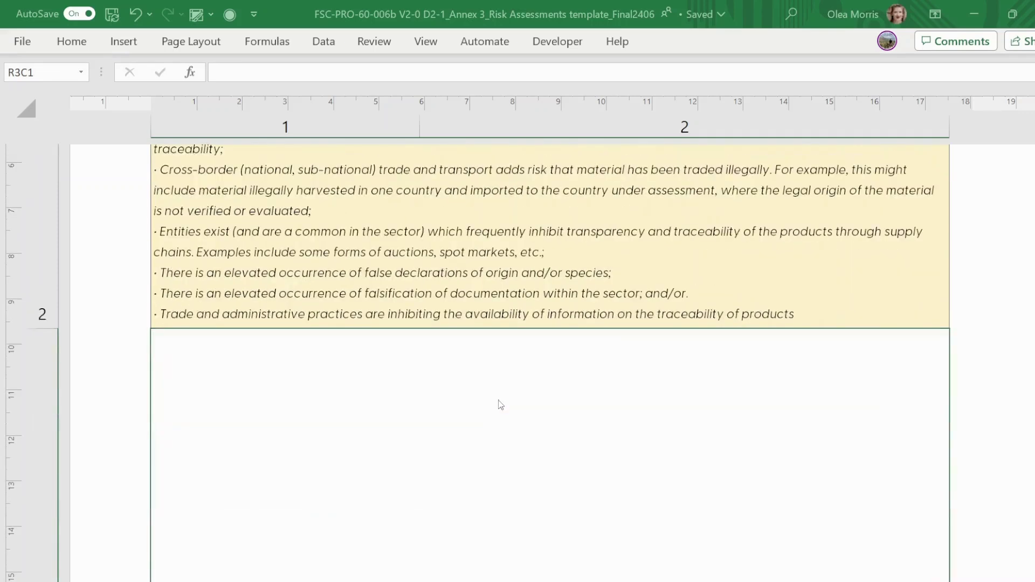
double_click(370, 369)
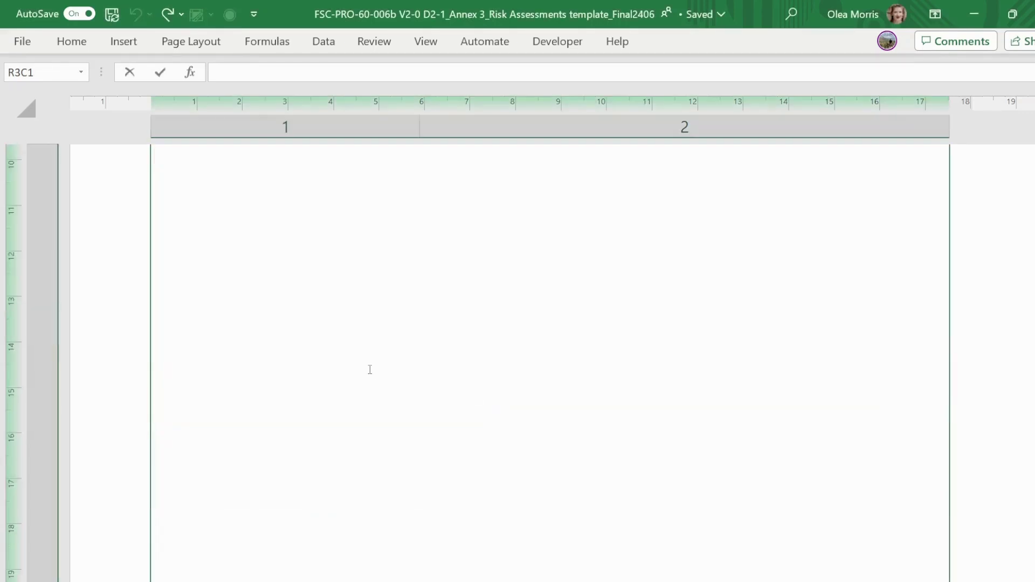
scroll(375, 372, up, 2)
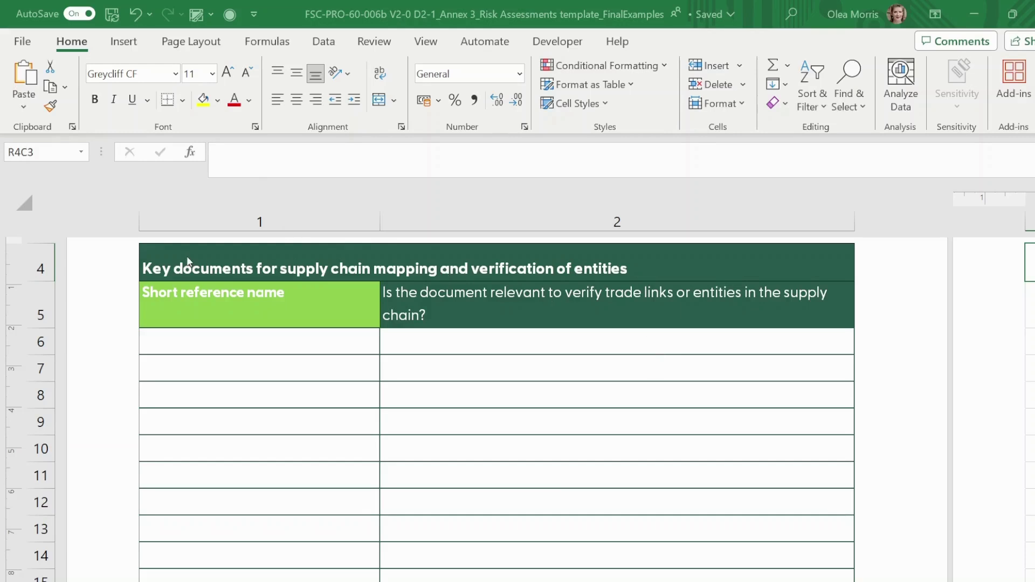
Examine the empty key documents table for supply chain mapping, covering the short reference name and document relevance columns
click(202, 338)
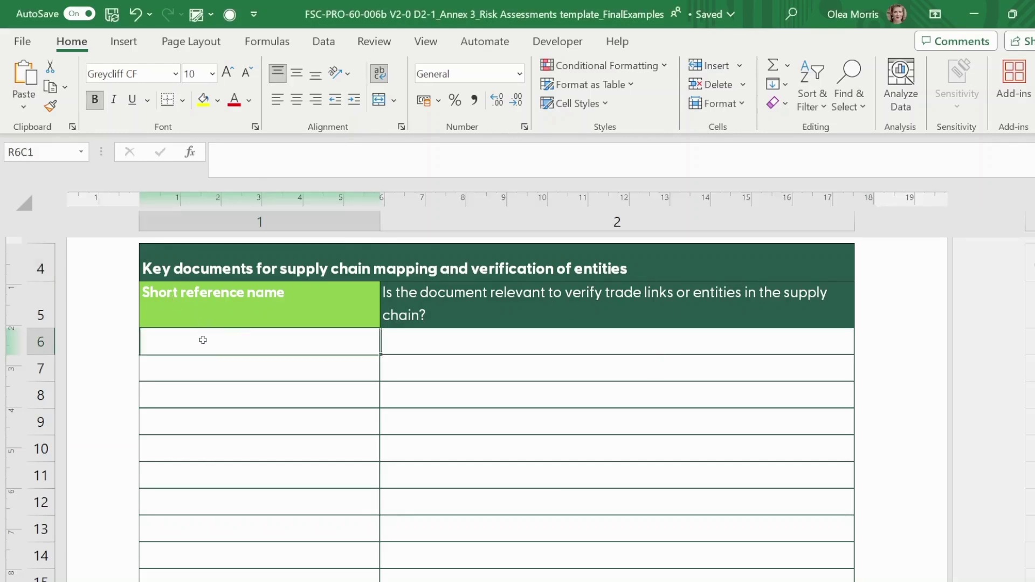
click(192, 374)
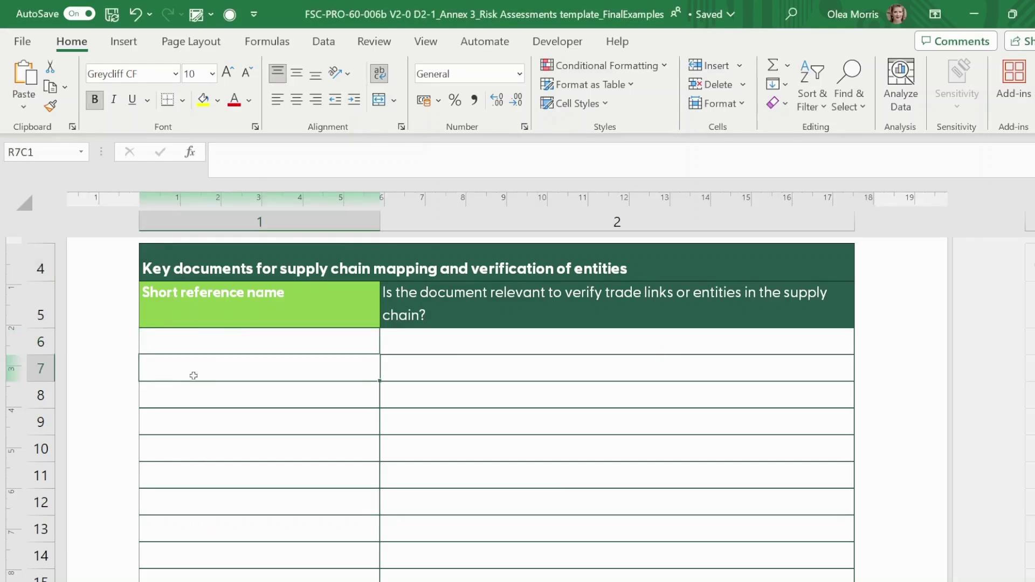
click(225, 337)
click(201, 367)
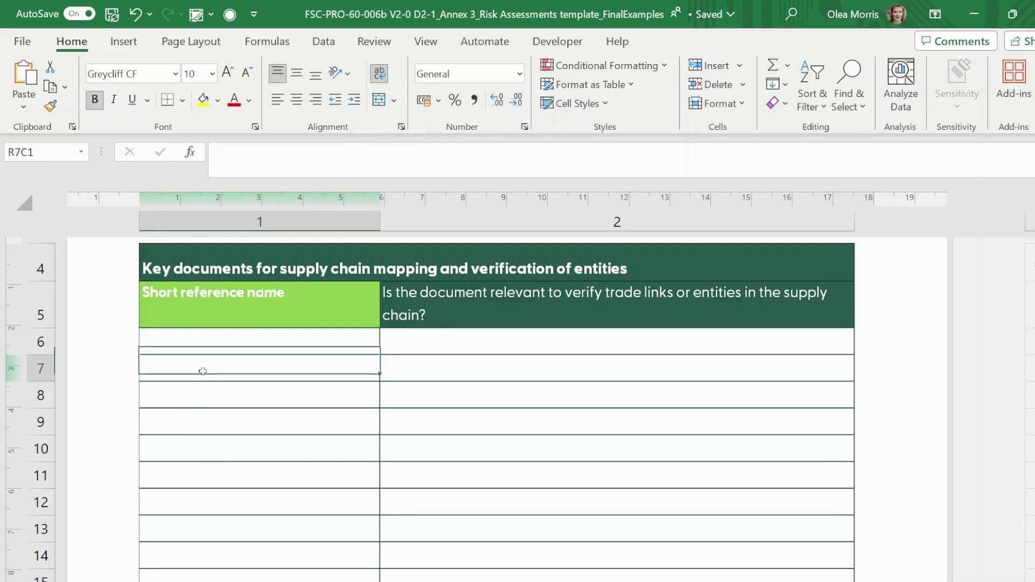
click(194, 398)
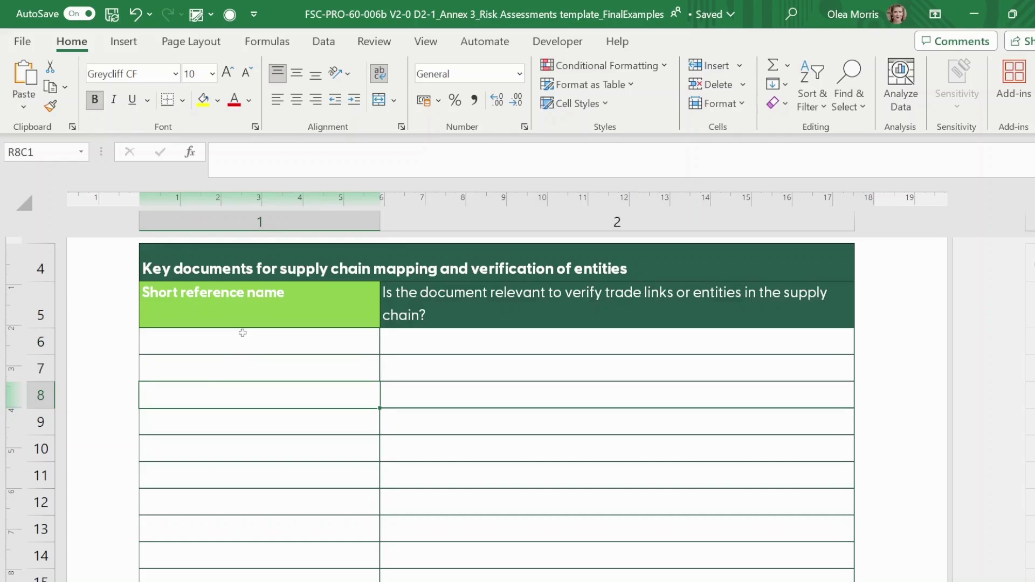
click(235, 351)
click(236, 375)
click(233, 391)
click(467, 346)
click(813, 363)
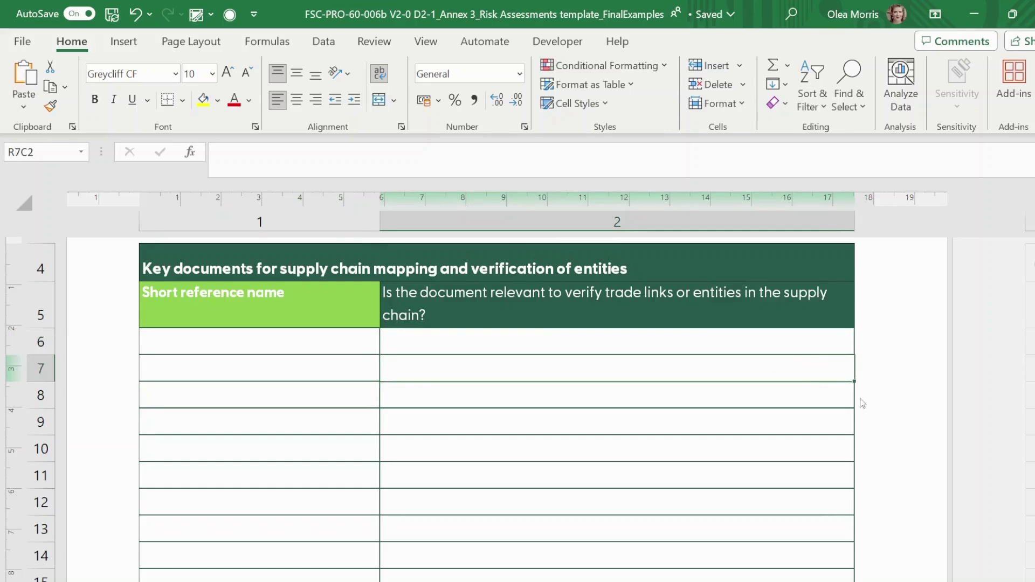
click(844, 392)
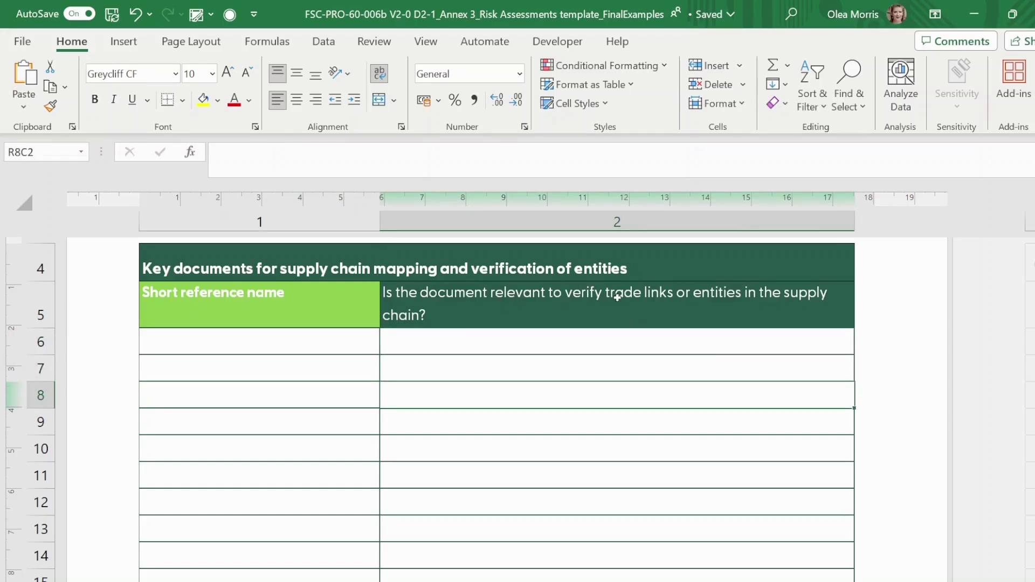
click(543, 345)
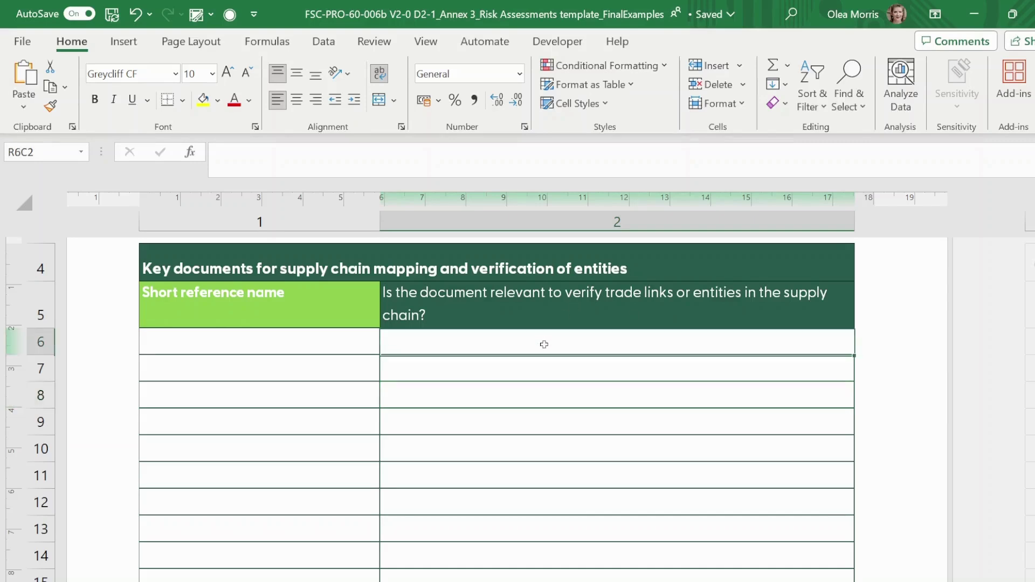
click(583, 362)
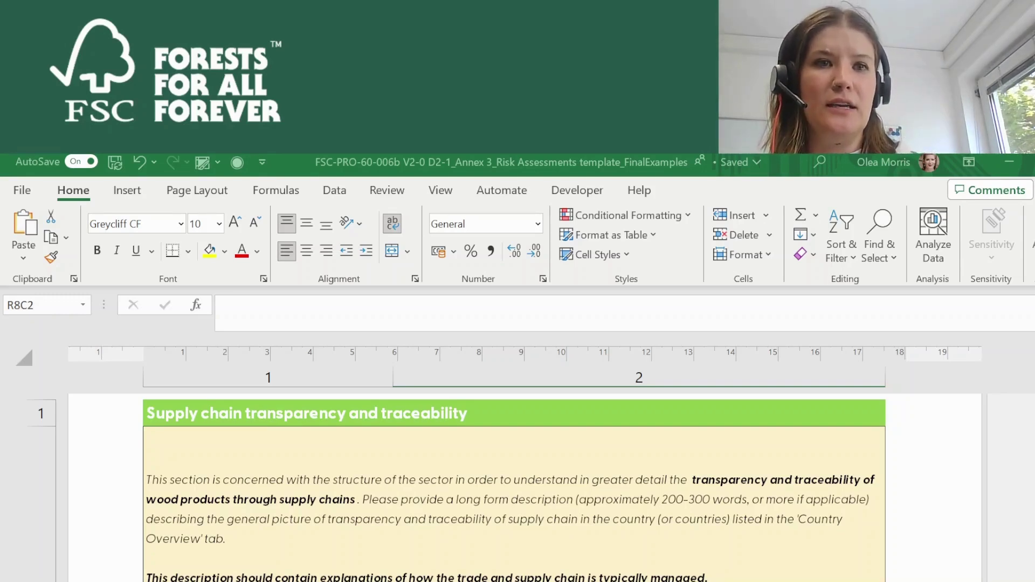
Review the Vietnam natural rubber supply chain example description against the key questions in the Supply chain transparency and traceability instructions
scroll(512, 485, up, 1)
scroll(513, 485, down, 2)
scroll(512, 485, down, 2)
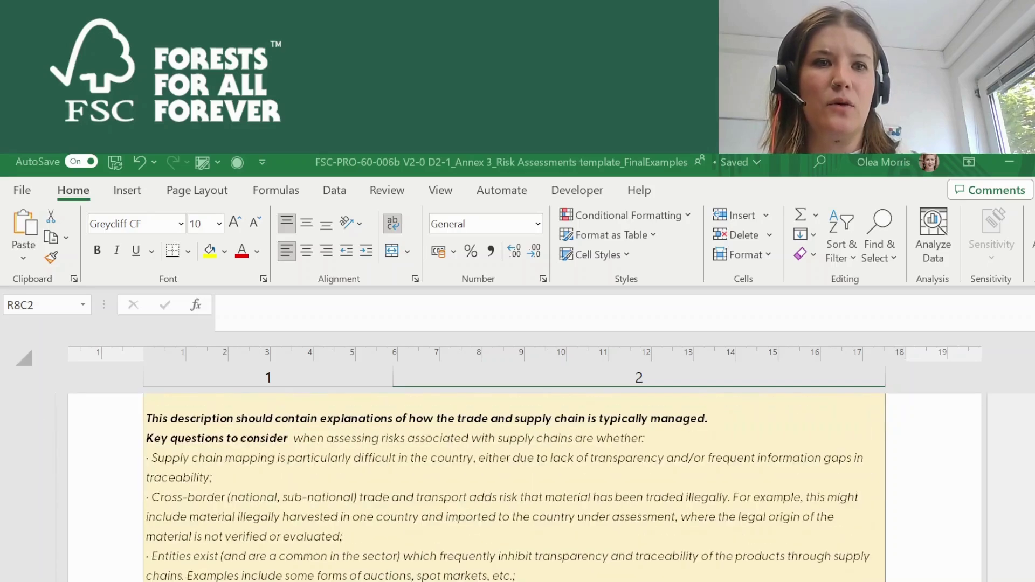
scroll(512, 486, down, 1)
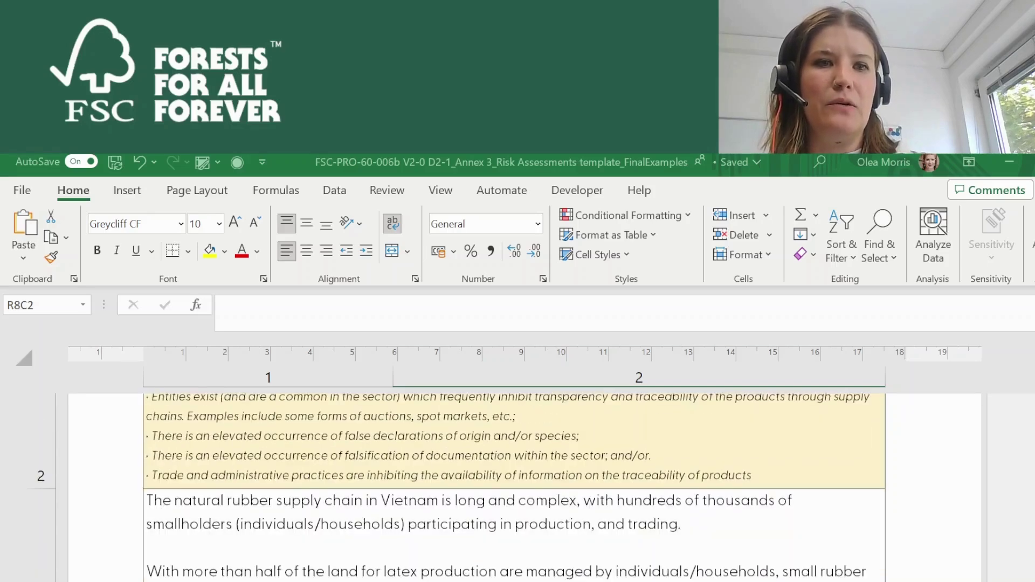
key(F2)
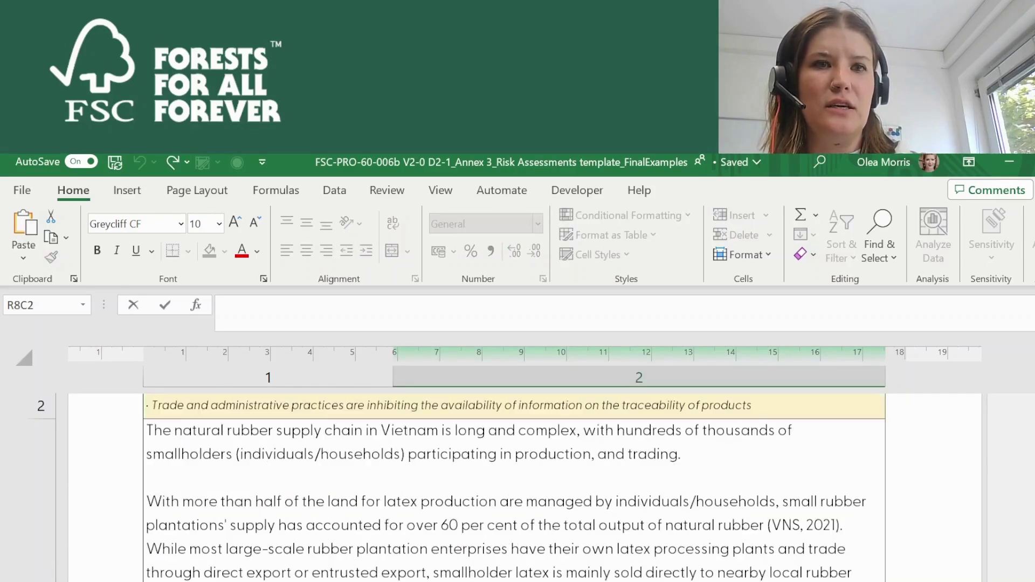
scroll(252, 476, up, 2)
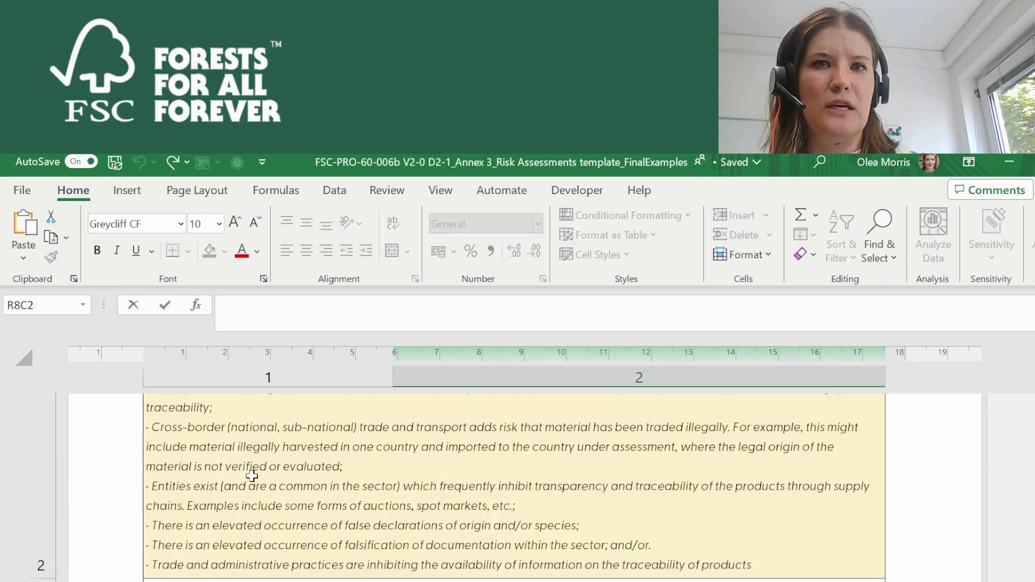
scroll(229, 561, down, 2)
scroll(253, 577, down, 2)
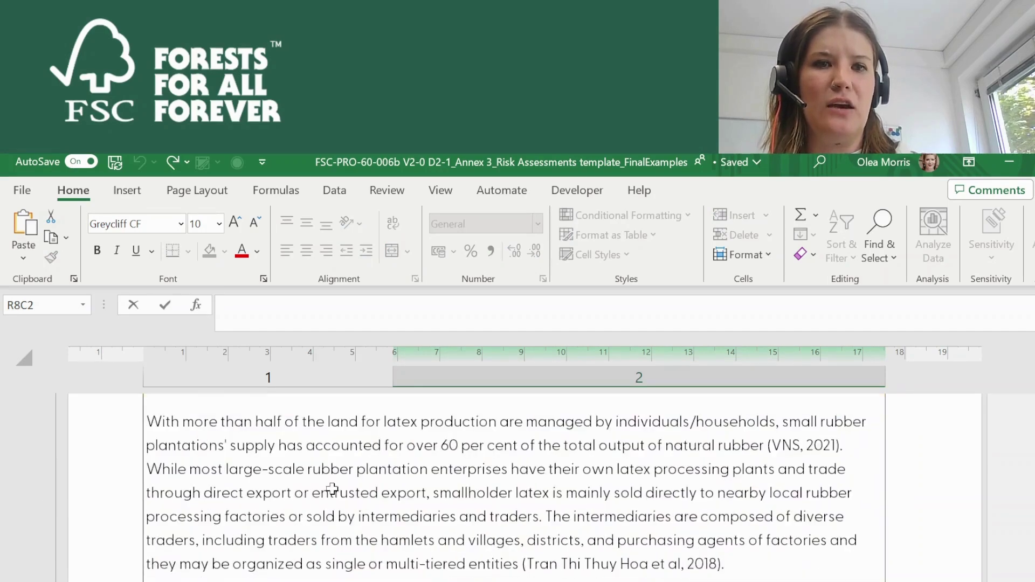
scroll(332, 488, down, 1)
scroll(327, 510, down, 1)
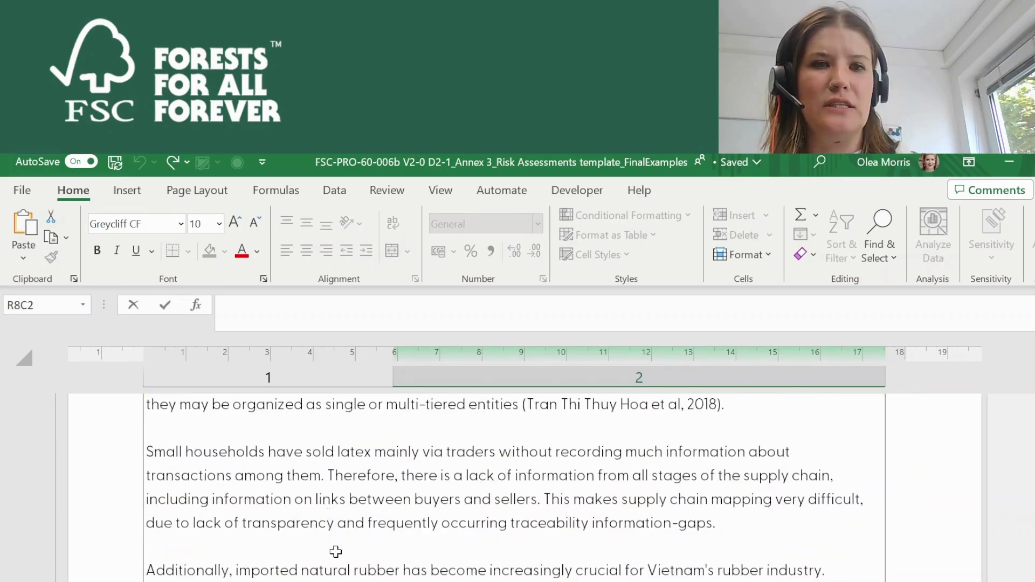
scroll(335, 551, down, 1)
scroll(514, 488, up, 1)
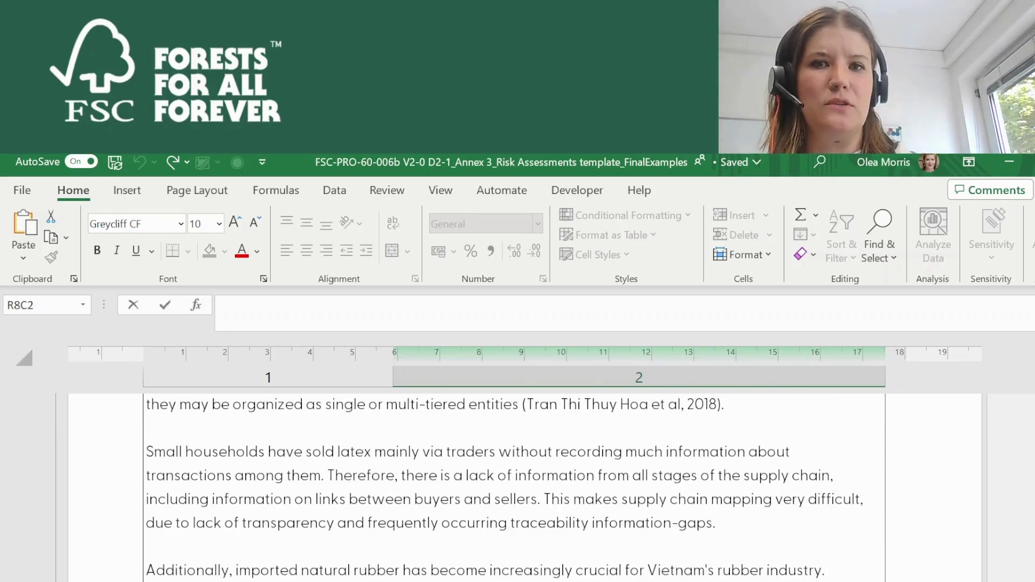
scroll(505, 488, up, 1)
scroll(506, 487, up, 4)
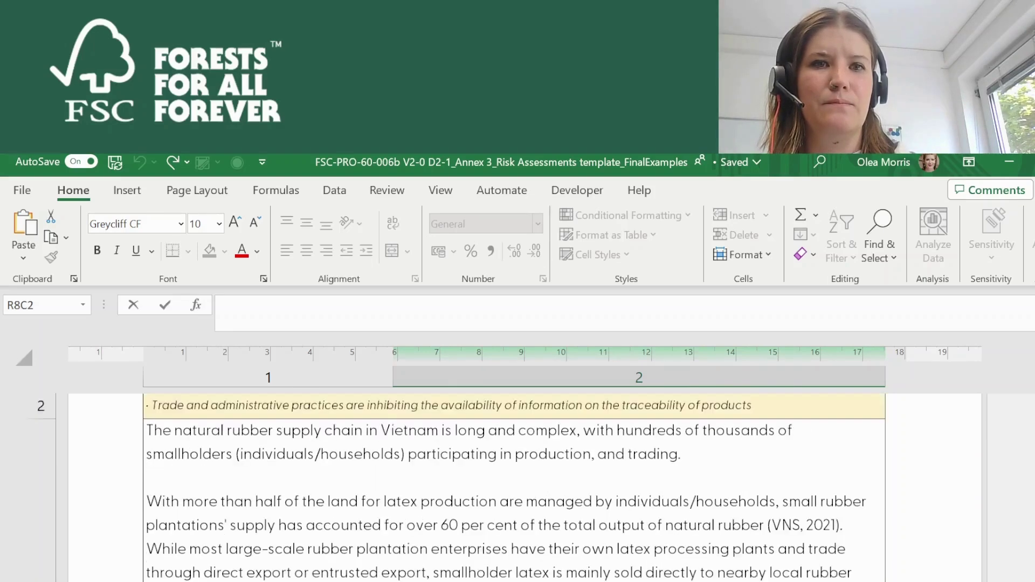
scroll(506, 487, up, 3)
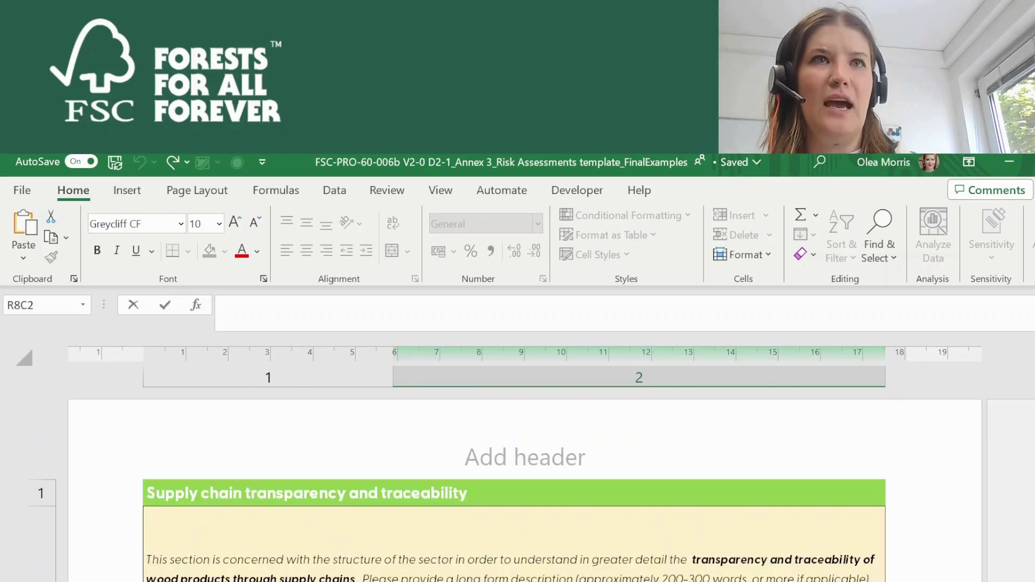